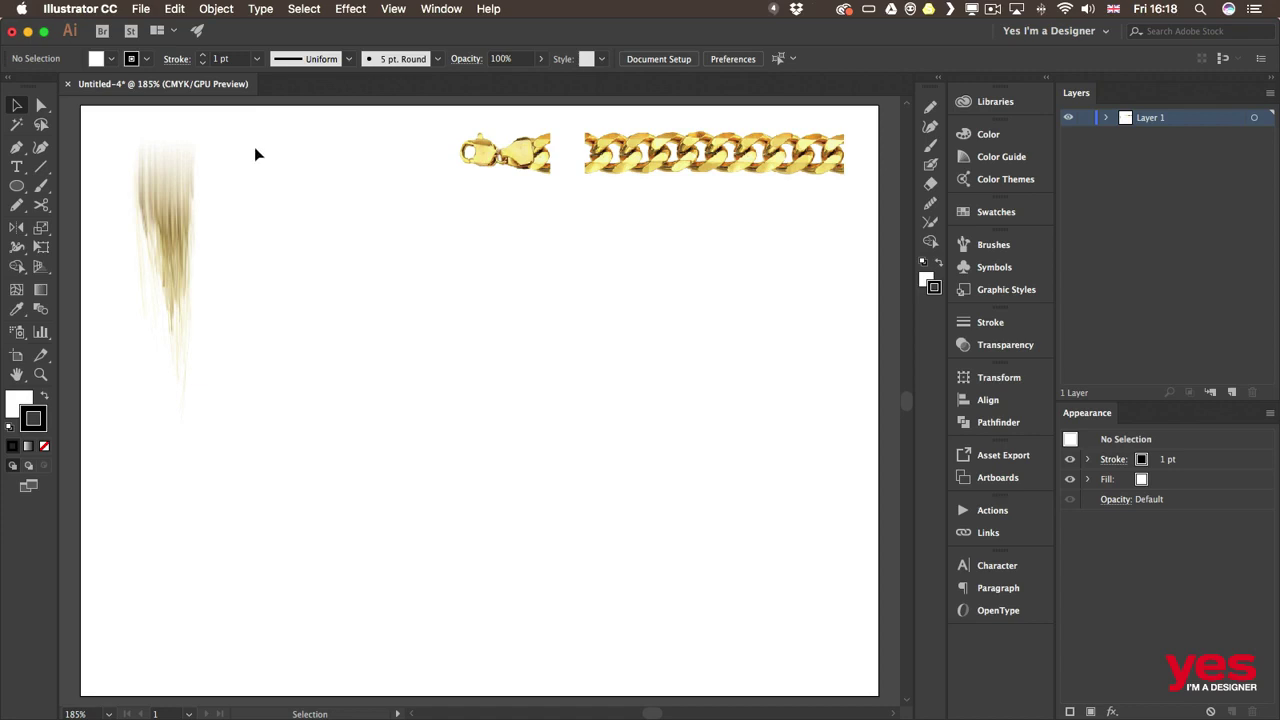
left_click(141, 9)
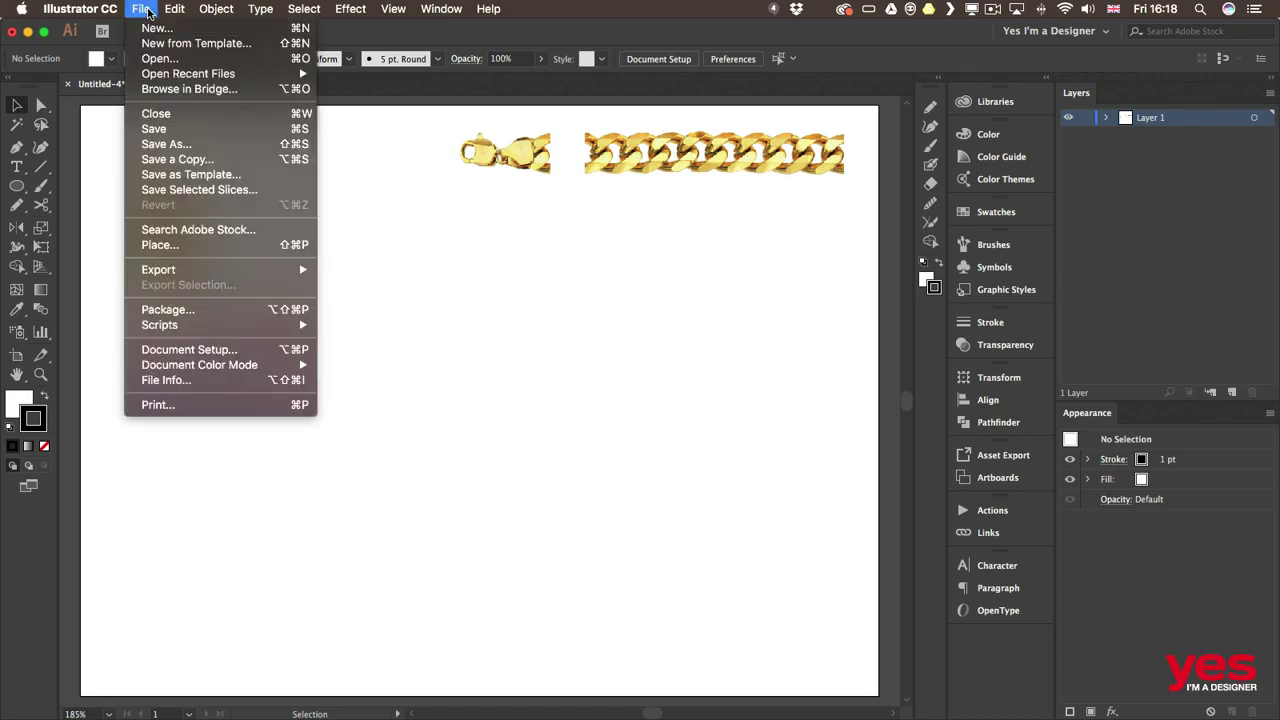
left_click(177, 245)
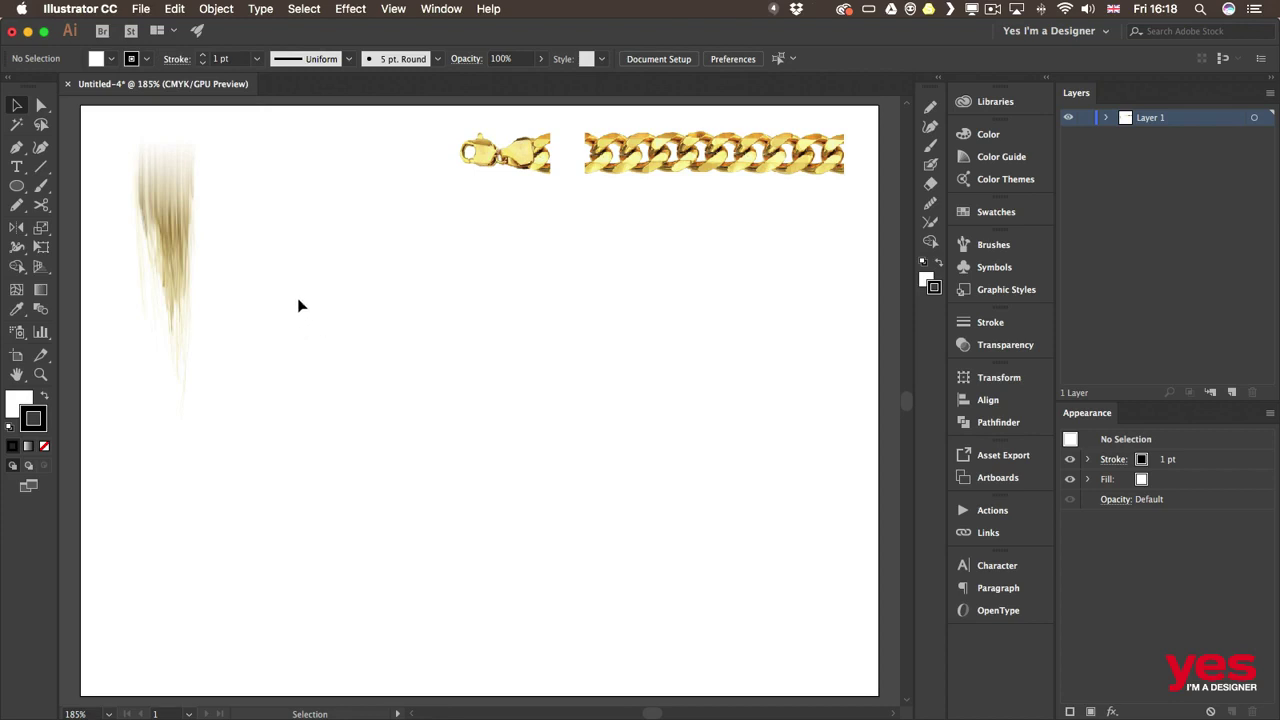
Move the hair and chain end images onto the grey pasteboard to check their transparency, and return both to the artboard
left_click_drag(297, 303, 472, 294)
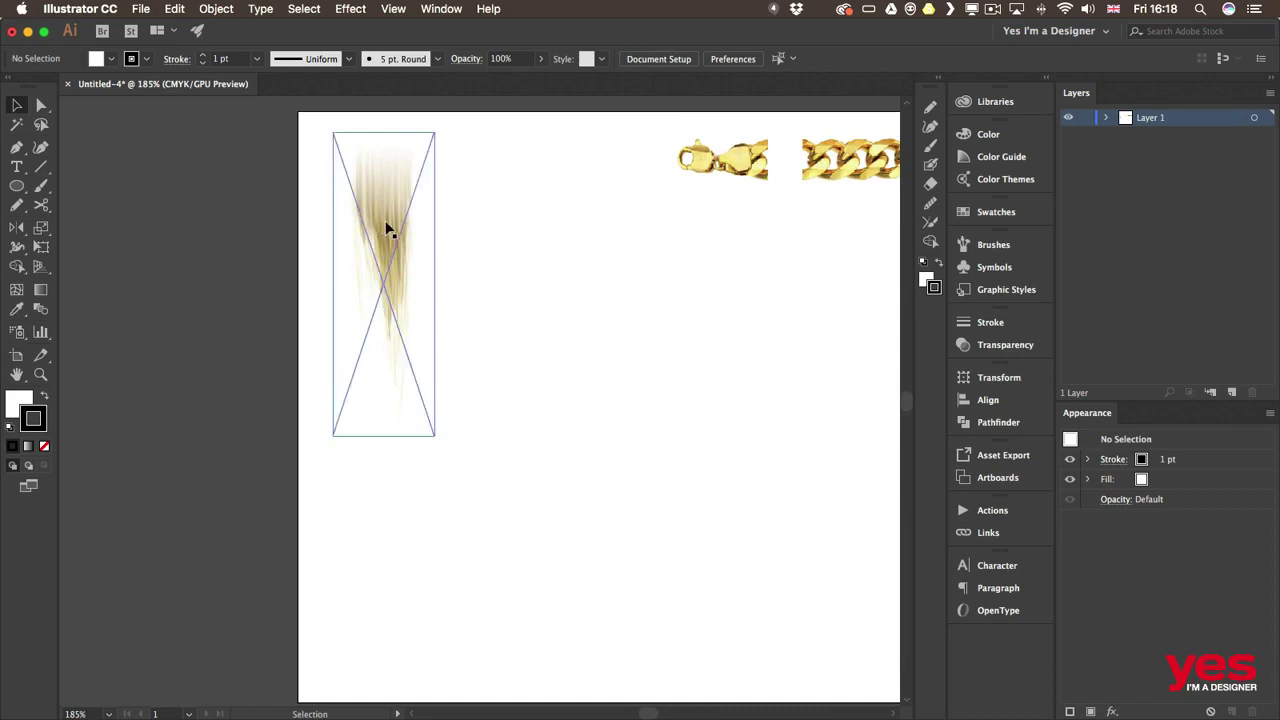
left_click_drag(386, 229, 231, 226)
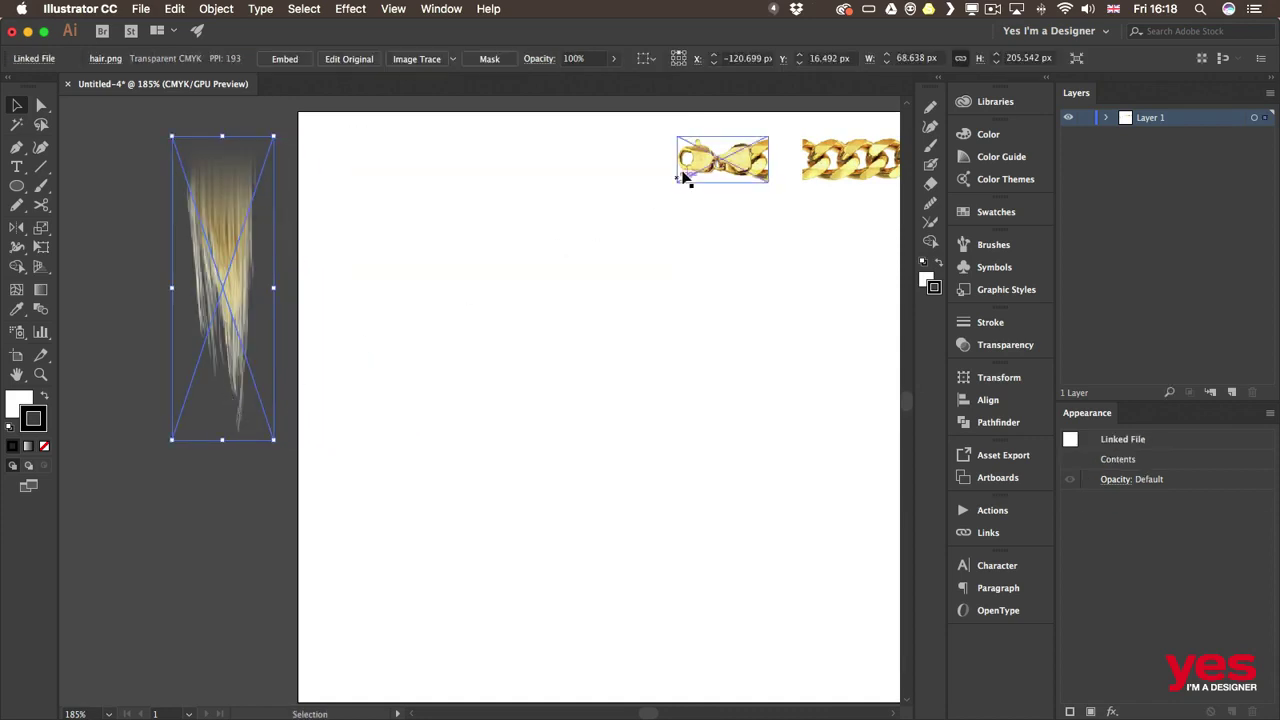
left_click_drag(733, 166, 217, 518)
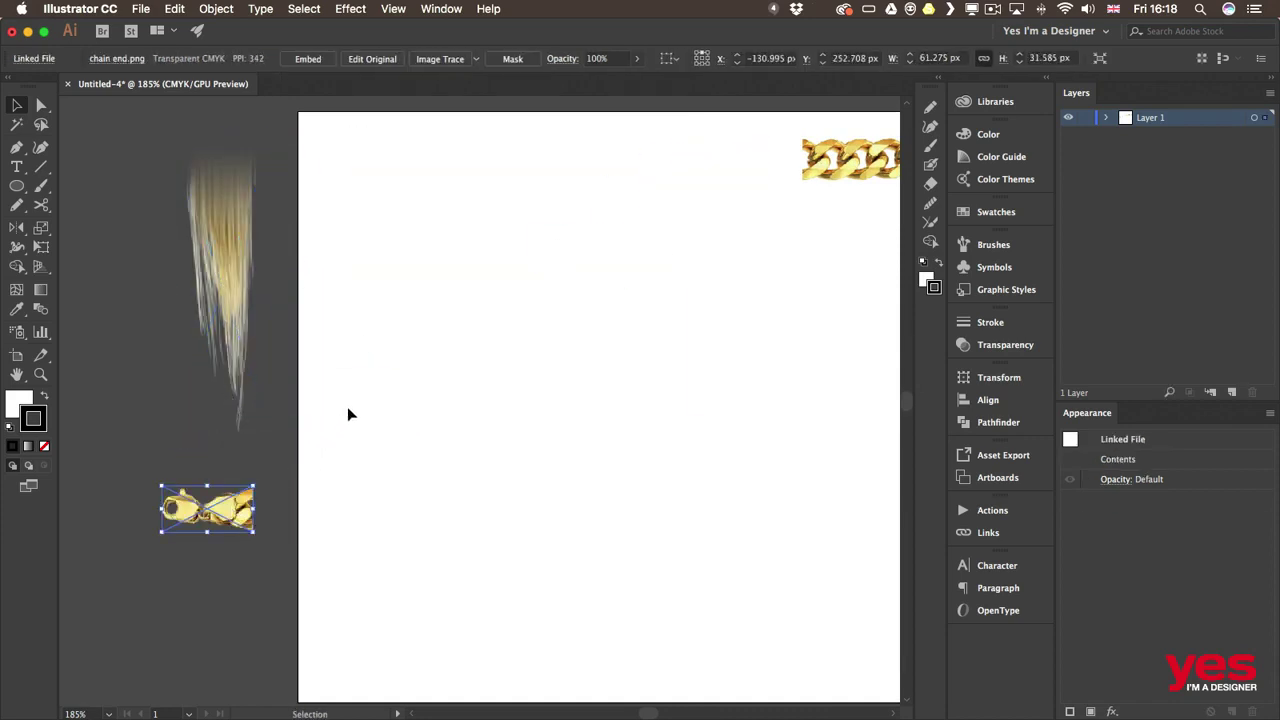
left_click(379, 367)
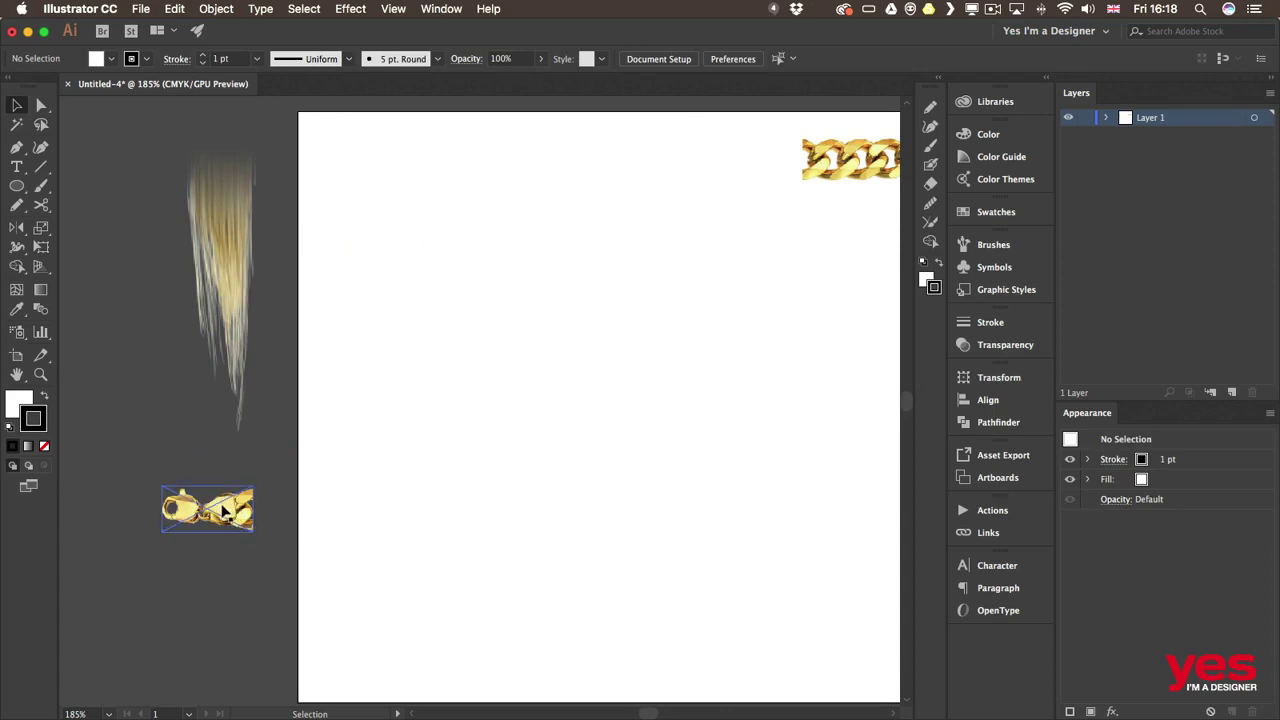
left_click_drag(226, 508, 750, 152)
left_click_drag(207, 295, 409, 297)
left_click(560, 270)
left_click_drag(623, 275, 434, 258)
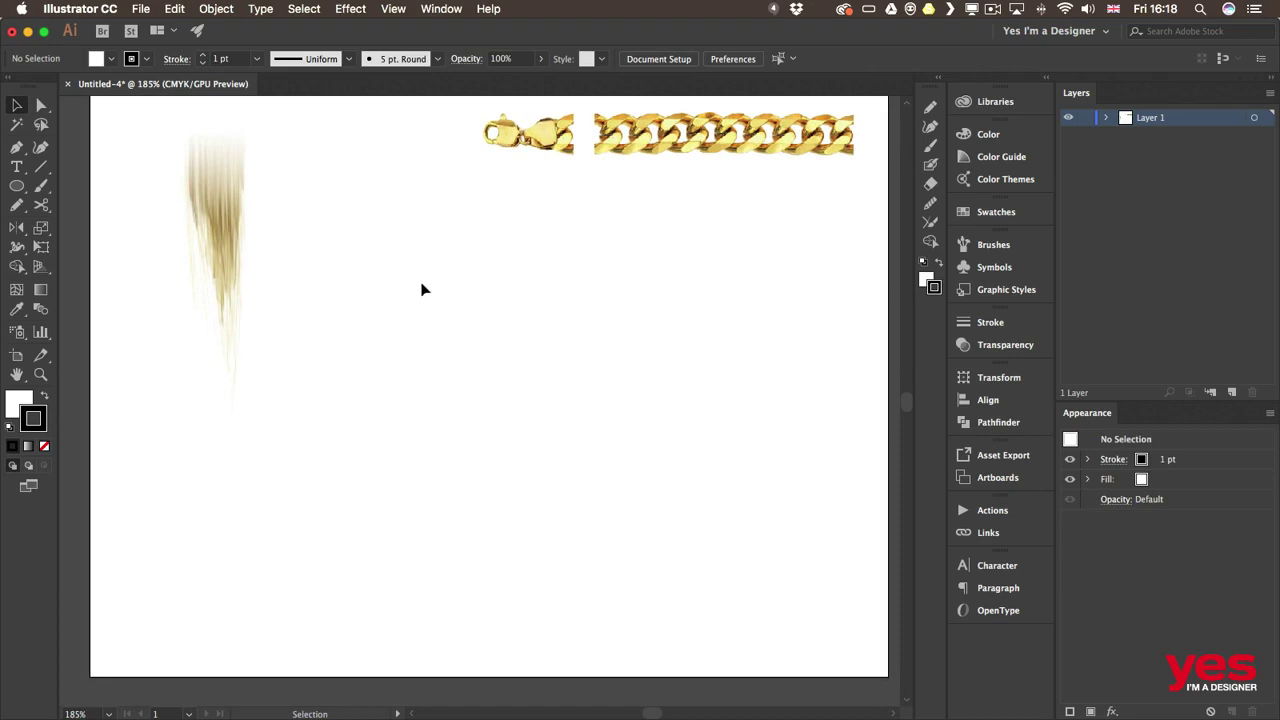
left_click_drag(426, 266, 432, 285)
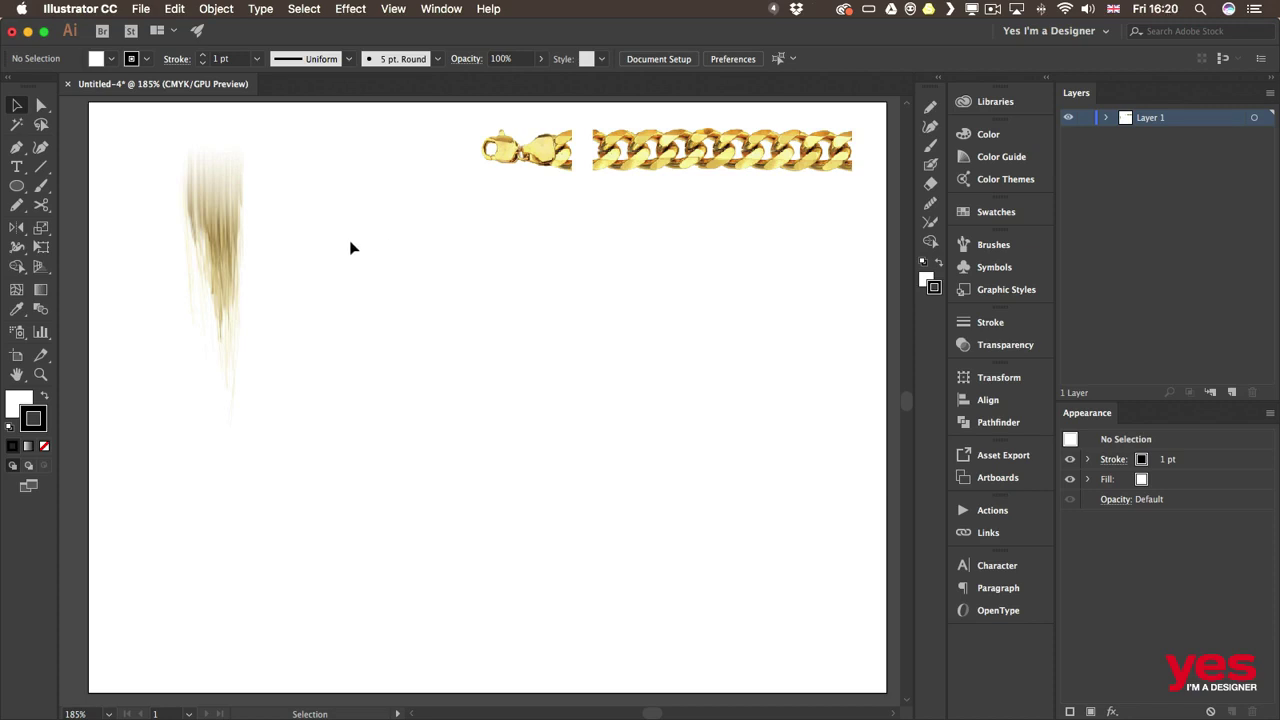
Try to create an Art Brush from the linked hair.png image
left_click(204, 214)
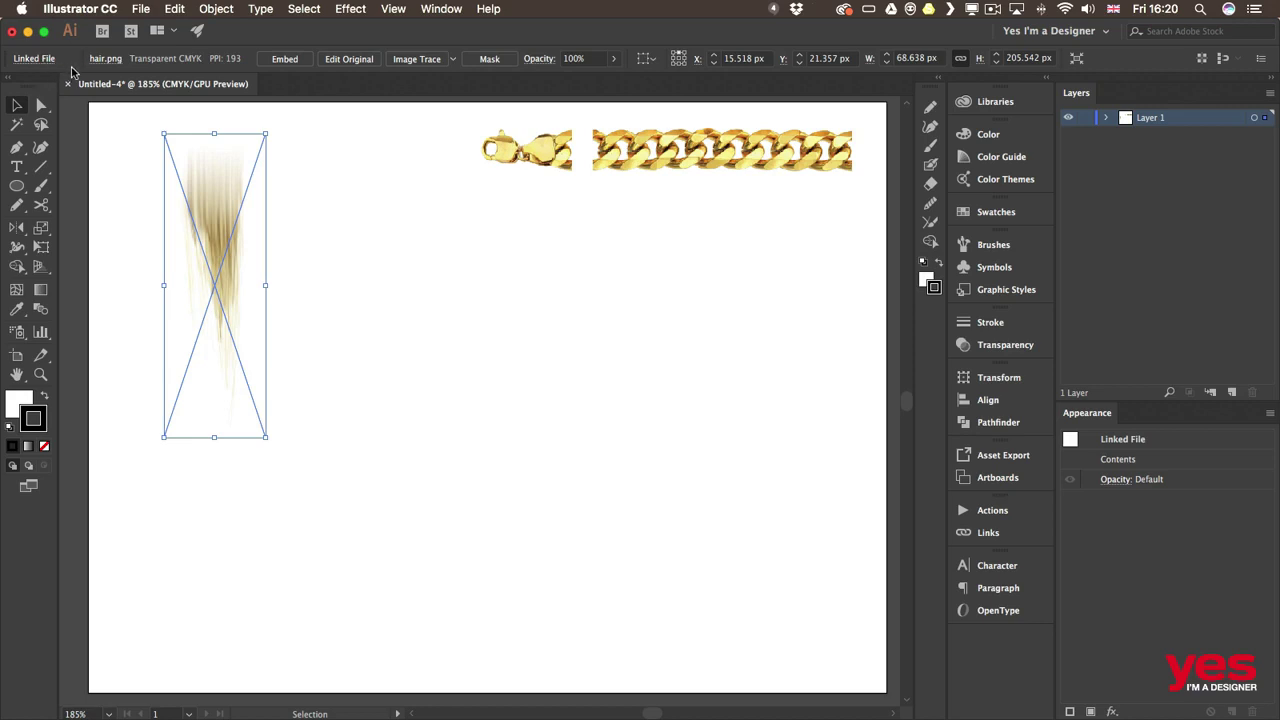
left_click(968, 250)
mouse_move(216, 226)
left_mouse_down()
mouse_move(551, 394)
mouse_move(824, 436)
left_mouse_up()
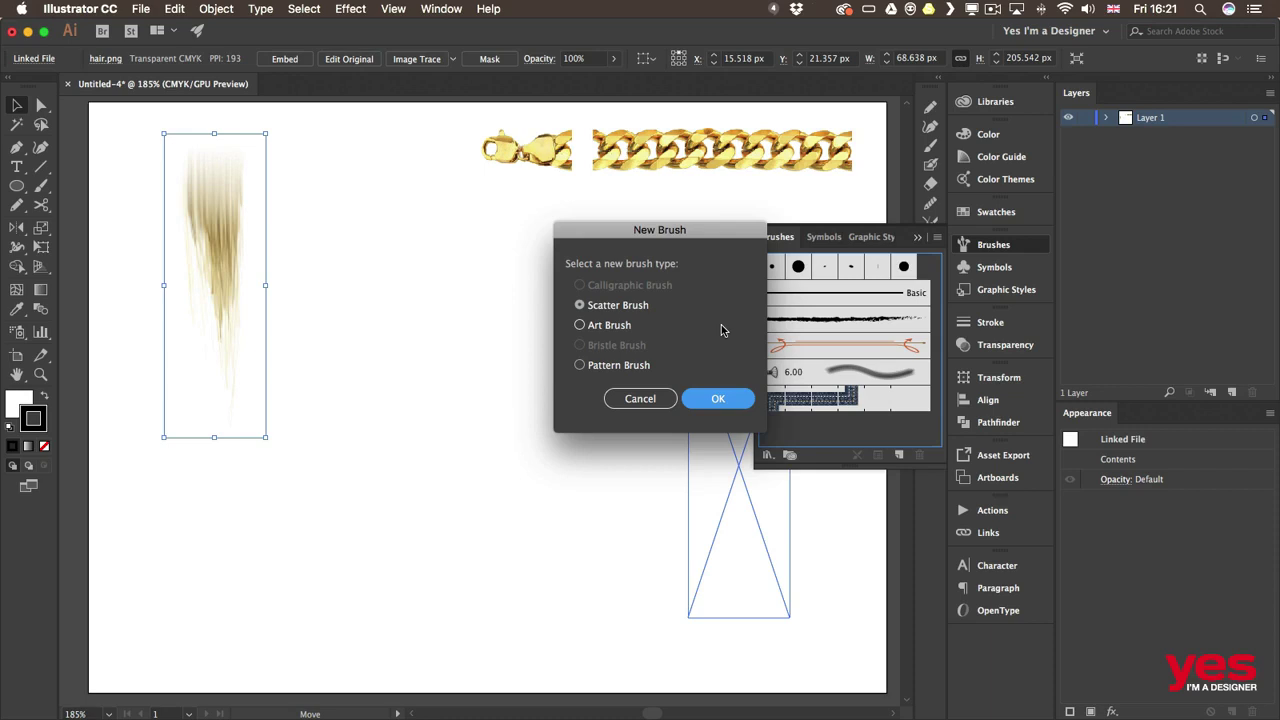
left_click(612, 328)
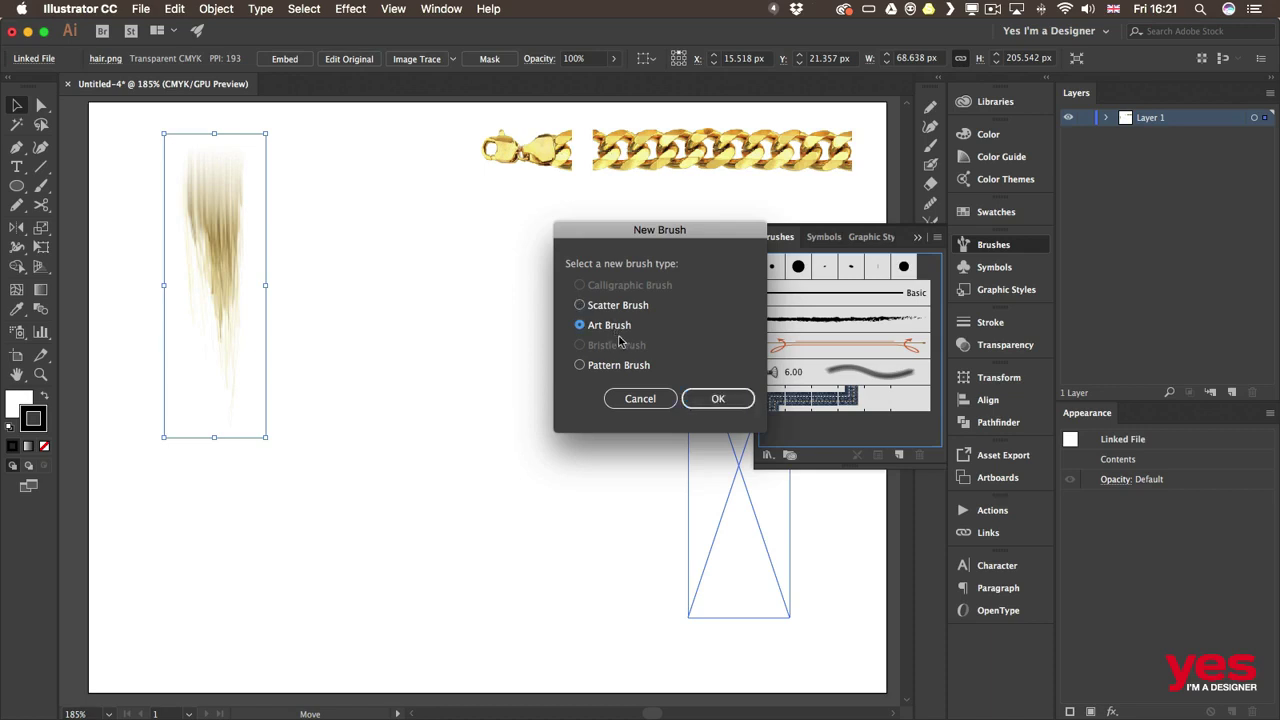
left_click(718, 399)
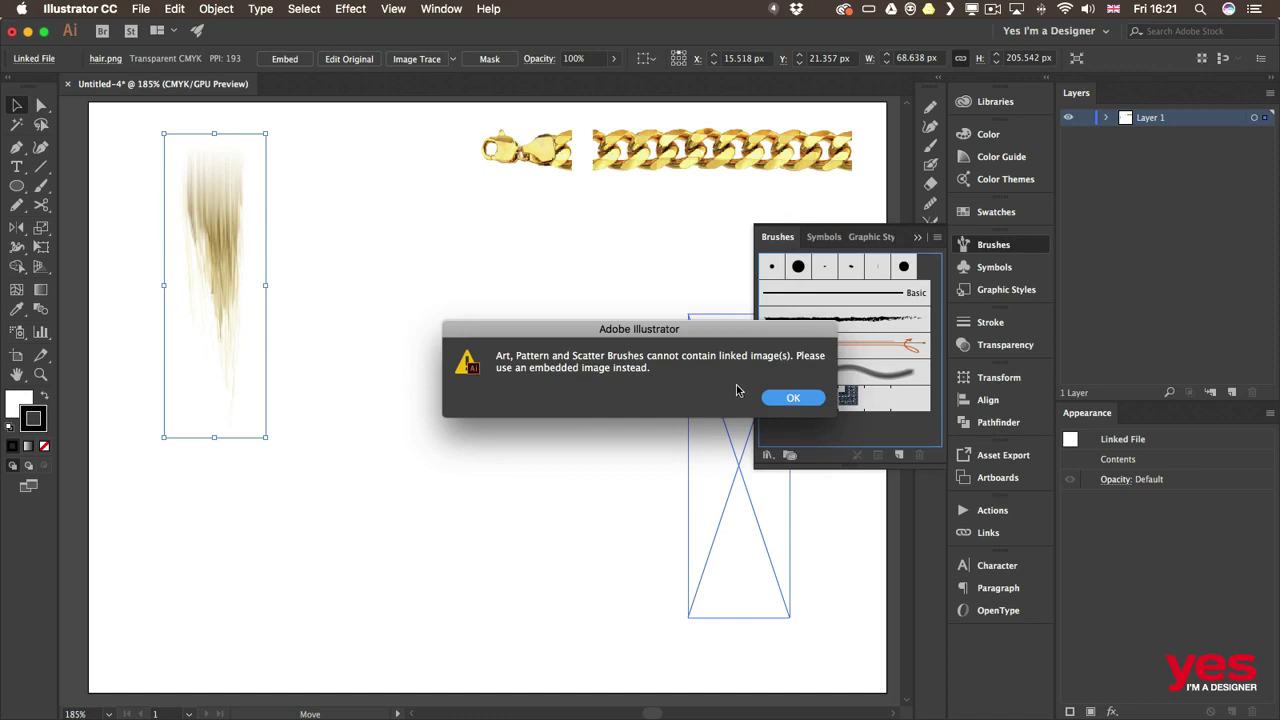
left_click_drag(774, 328, 667, 248)
left_click_drag(627, 323, 636, 300)
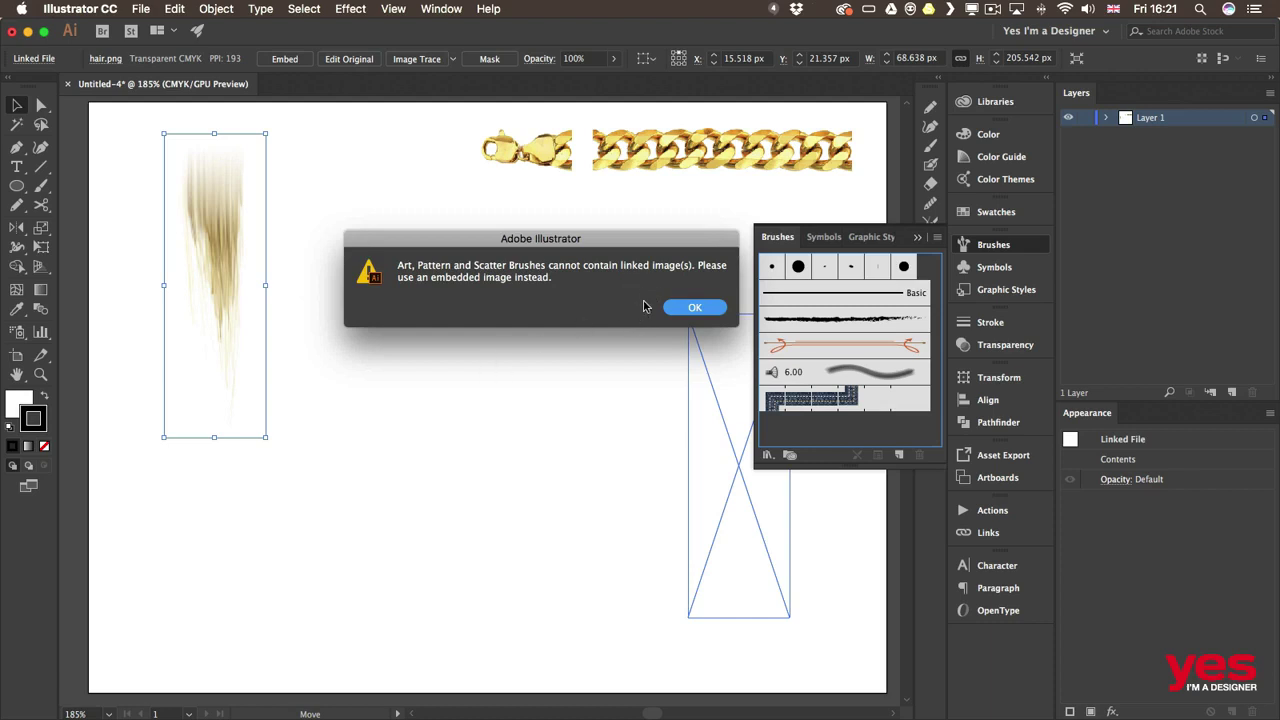
left_click(697, 312)
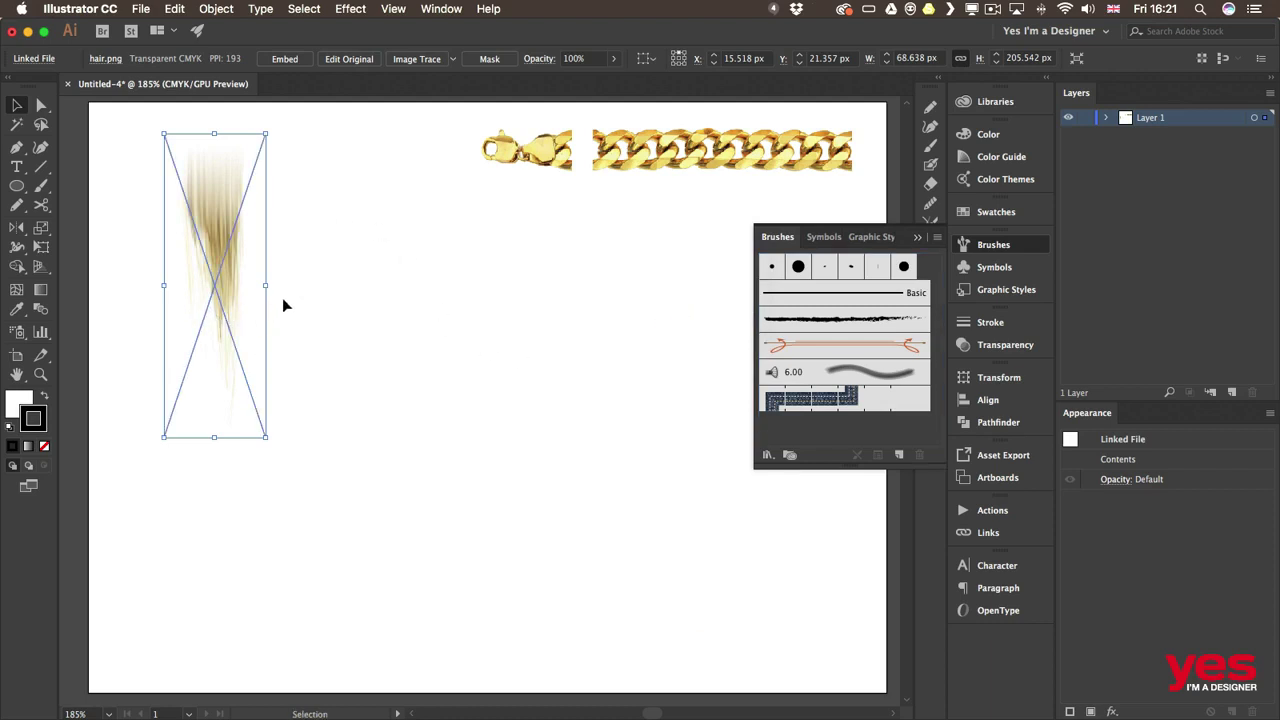
Embed all three linked images, chain.png, chain end.png and hair.png, in the document
left_click(30, 61)
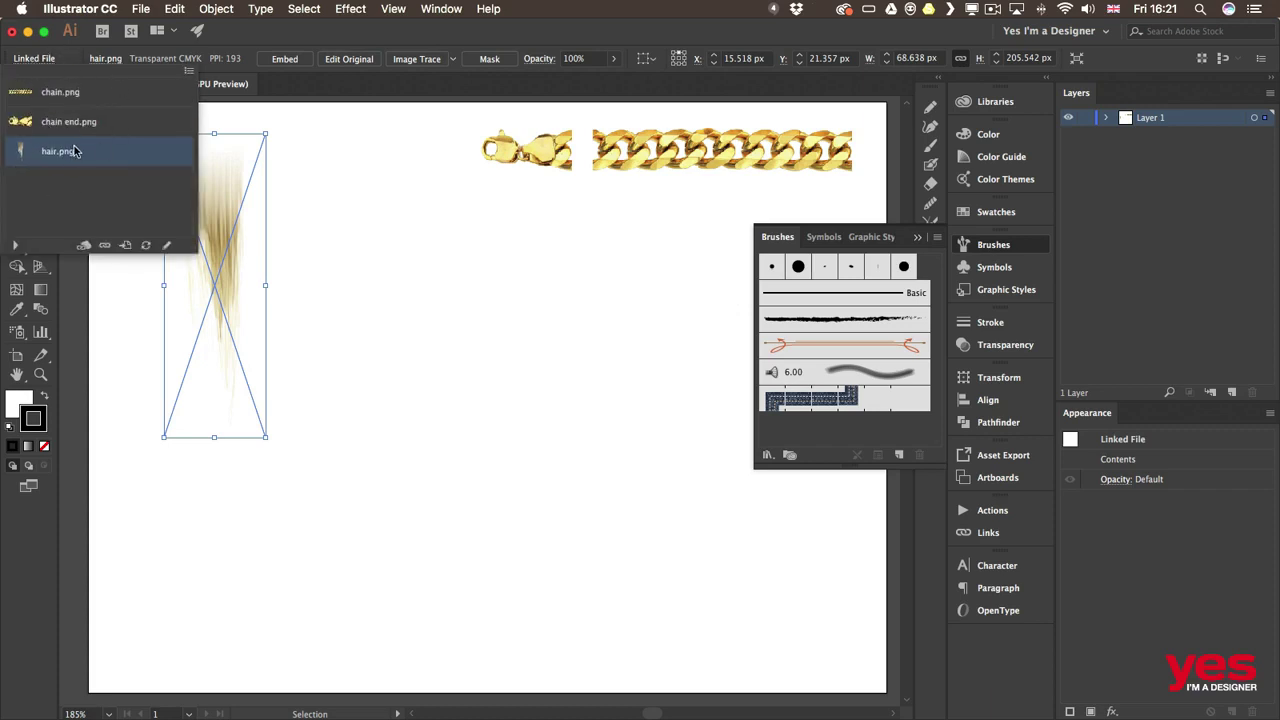
left_click(84, 96, "shift")
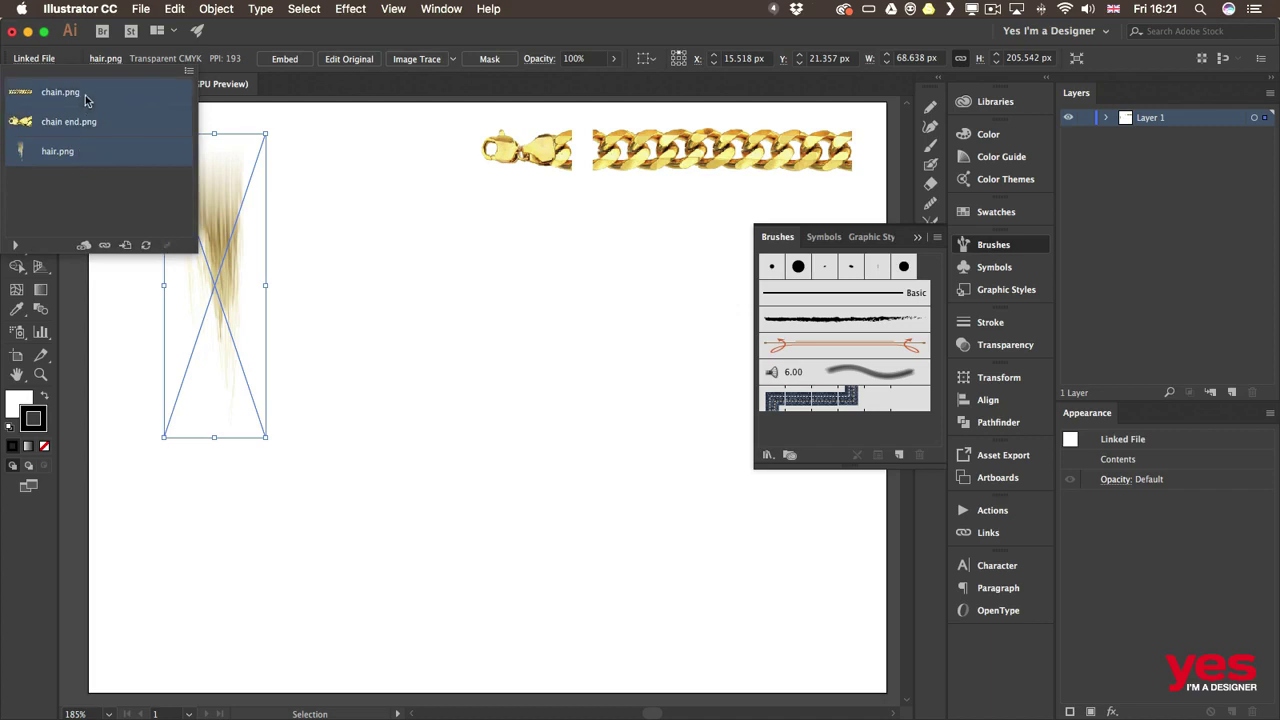
left_click(189, 71)
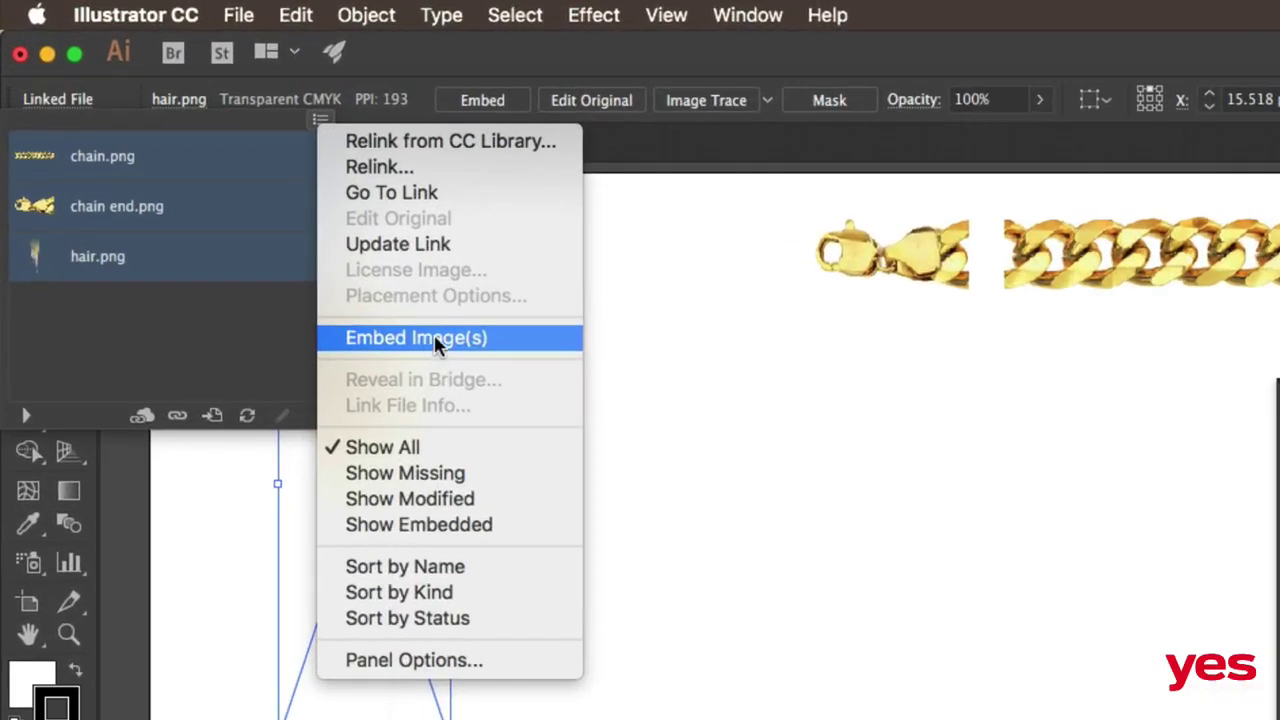
left_click(455, 342)
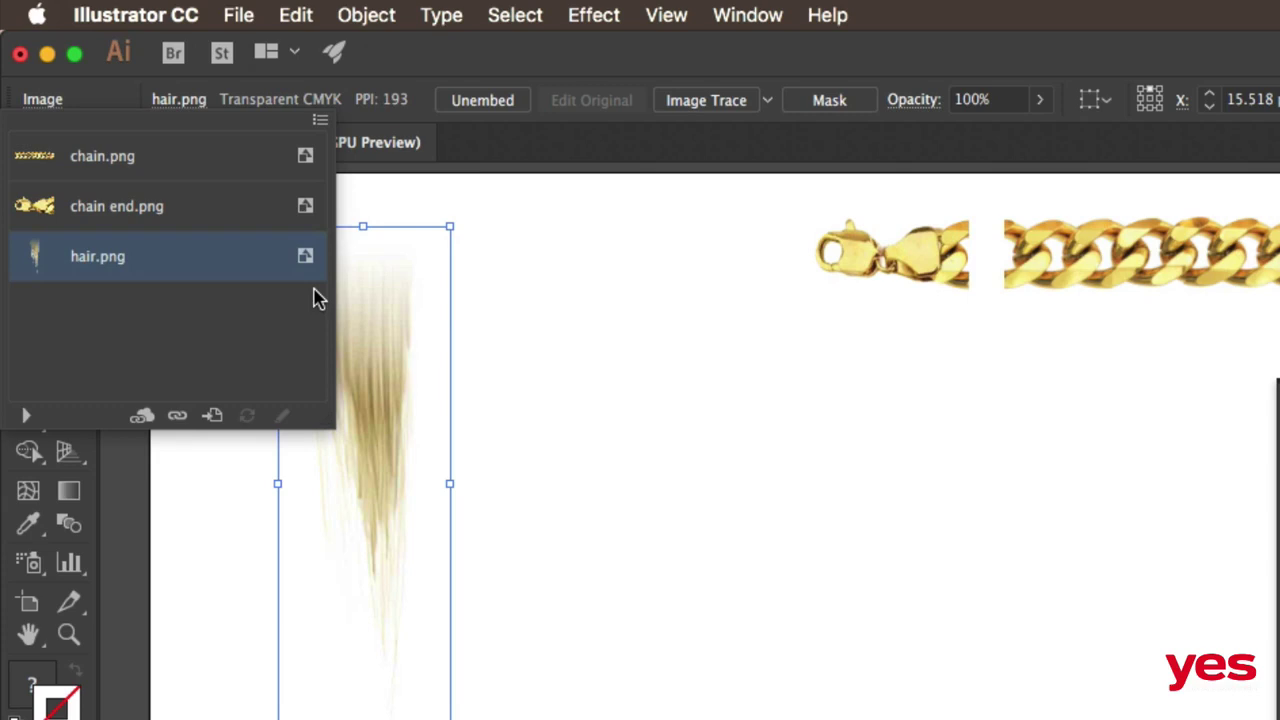
left_click(478, 64)
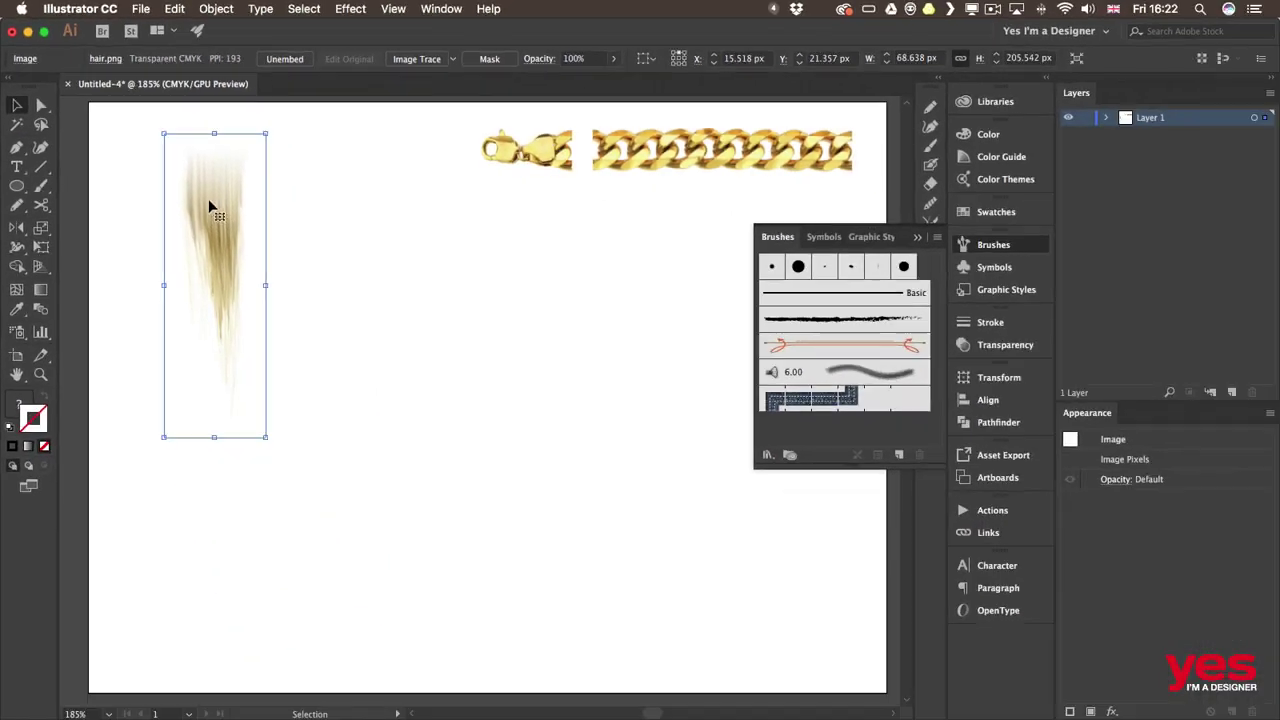
Create an Art Brush from the embedded hair image, keeping the default brush options
mouse_move(380, 370)
left_mouse_down()
mouse_move(443, 534)
mouse_move(1226, 654)
mouse_move(1269, 680)
left_mouse_up()
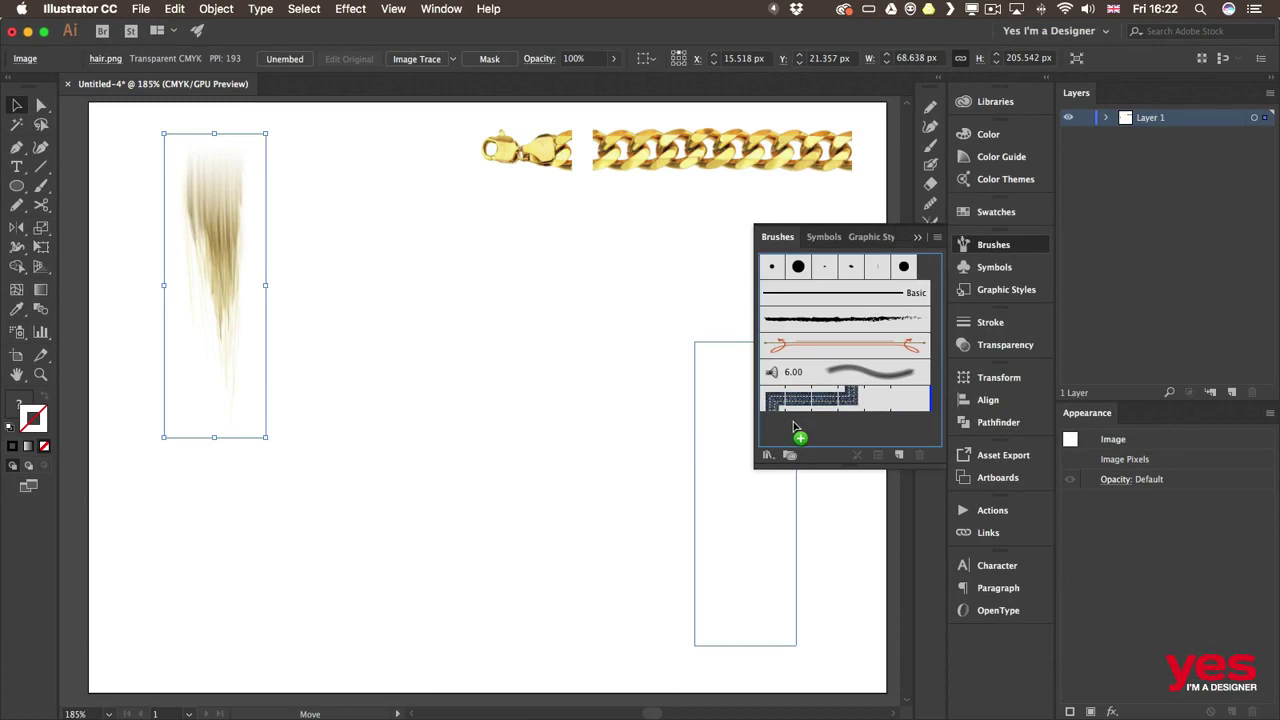
left_click_drag(795, 428, 795, 429)
left_click(579, 325)
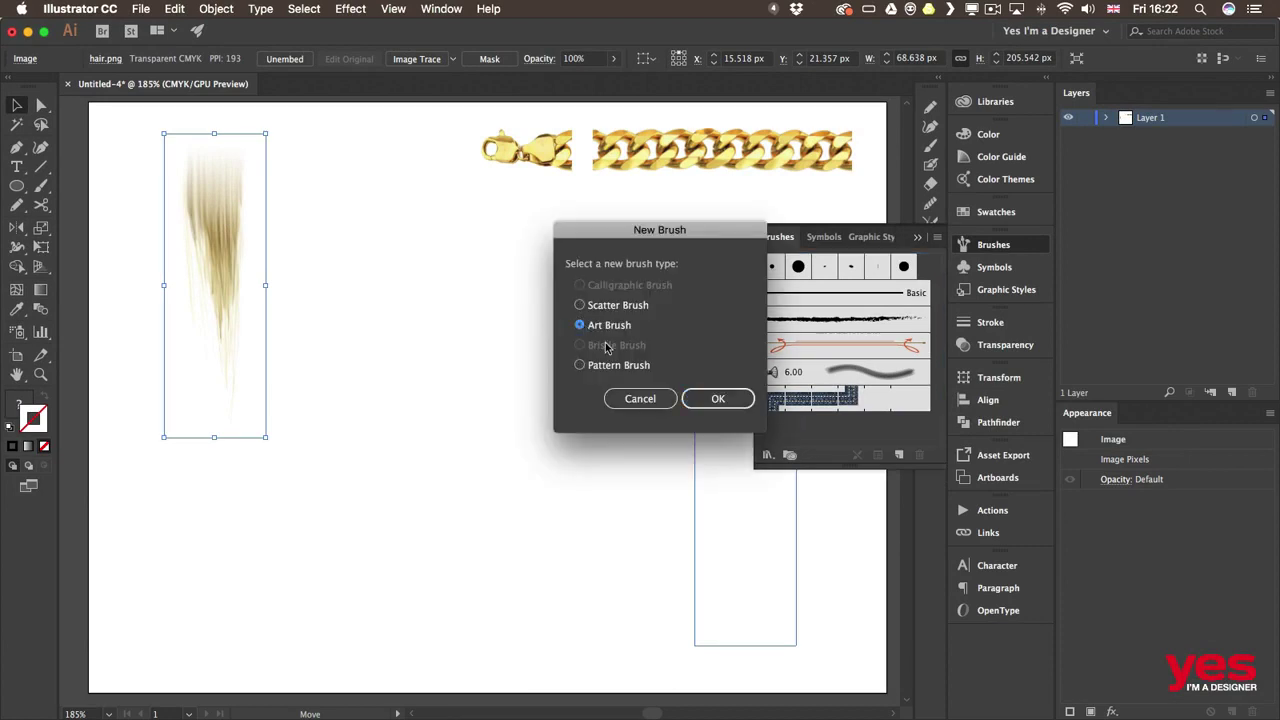
left_click(727, 399)
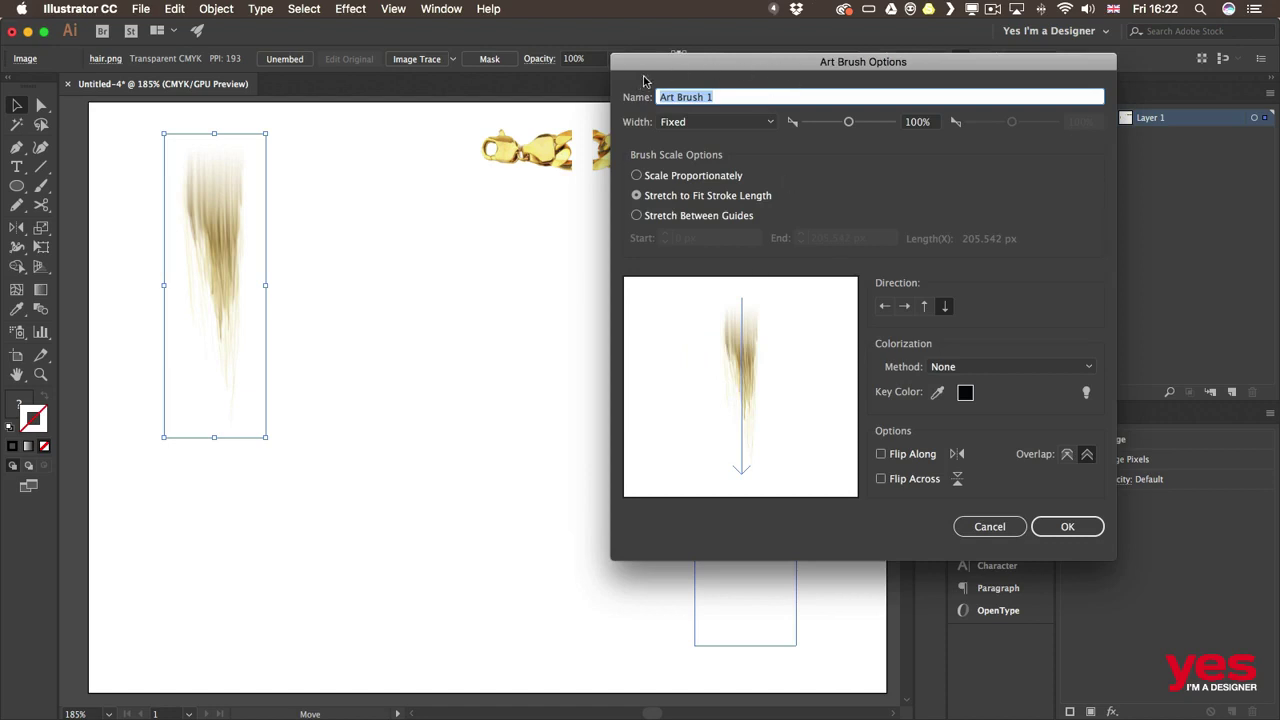
left_click_drag(726, 64, 436, 68)
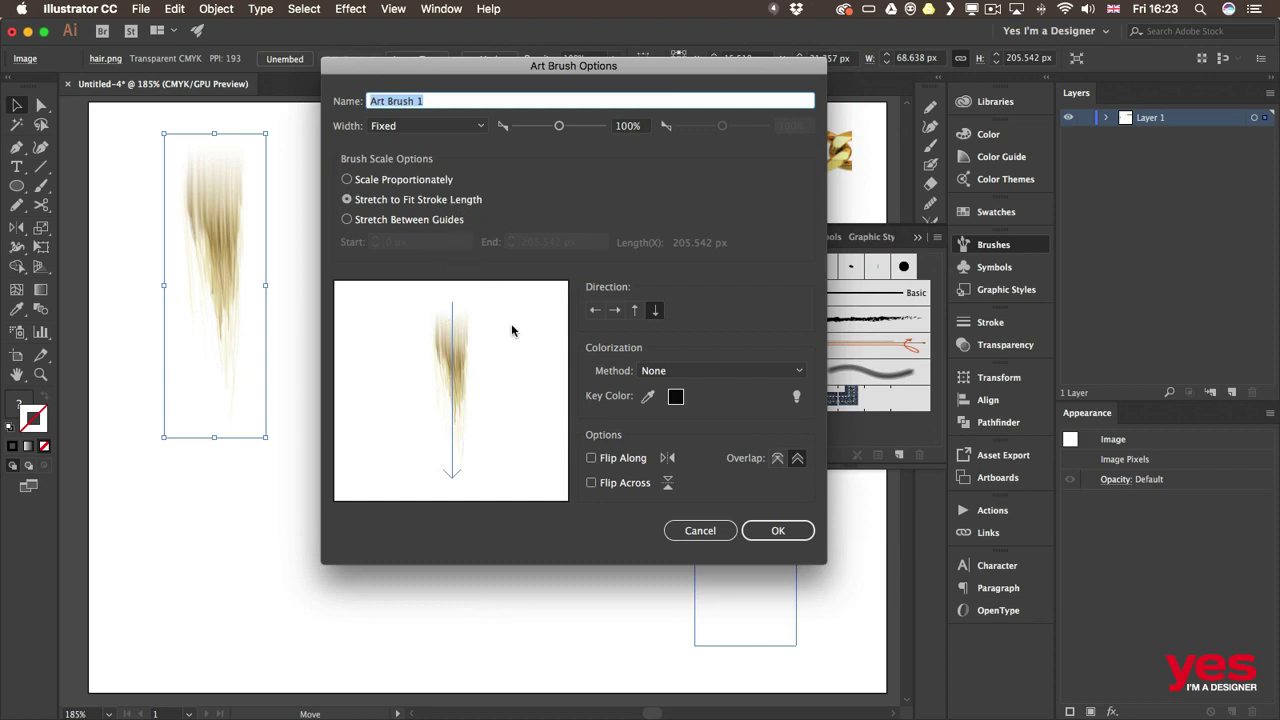
left_click(781, 537)
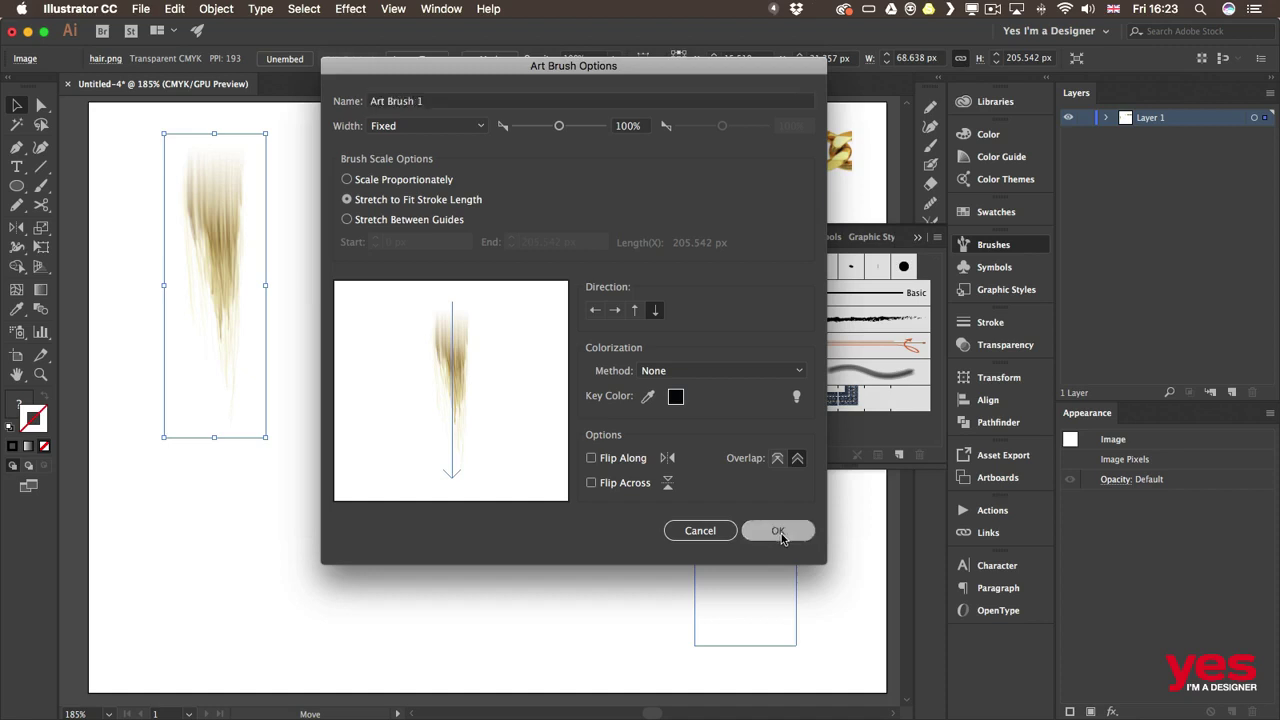
Paint overlapping, slightly curved downward hair strands in the middle of the artboard with the Paintbrush and the new hair Art Brush
left_click(300, 255)
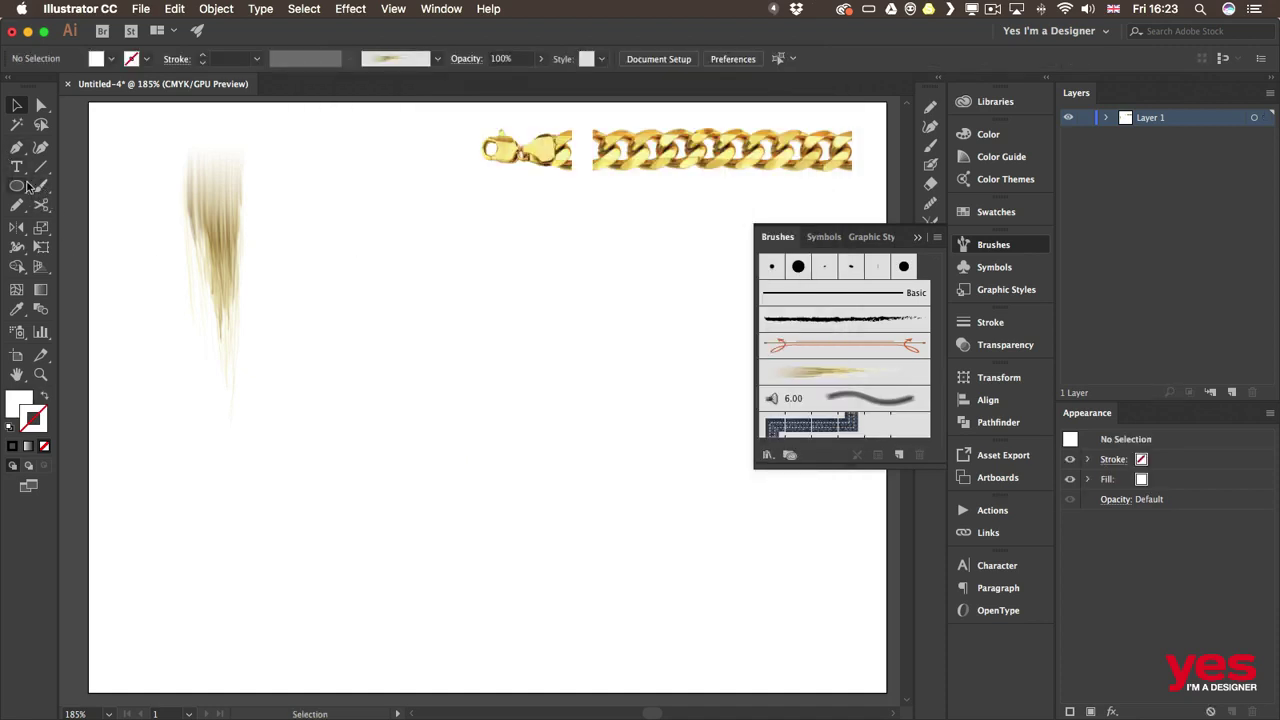
key("b")
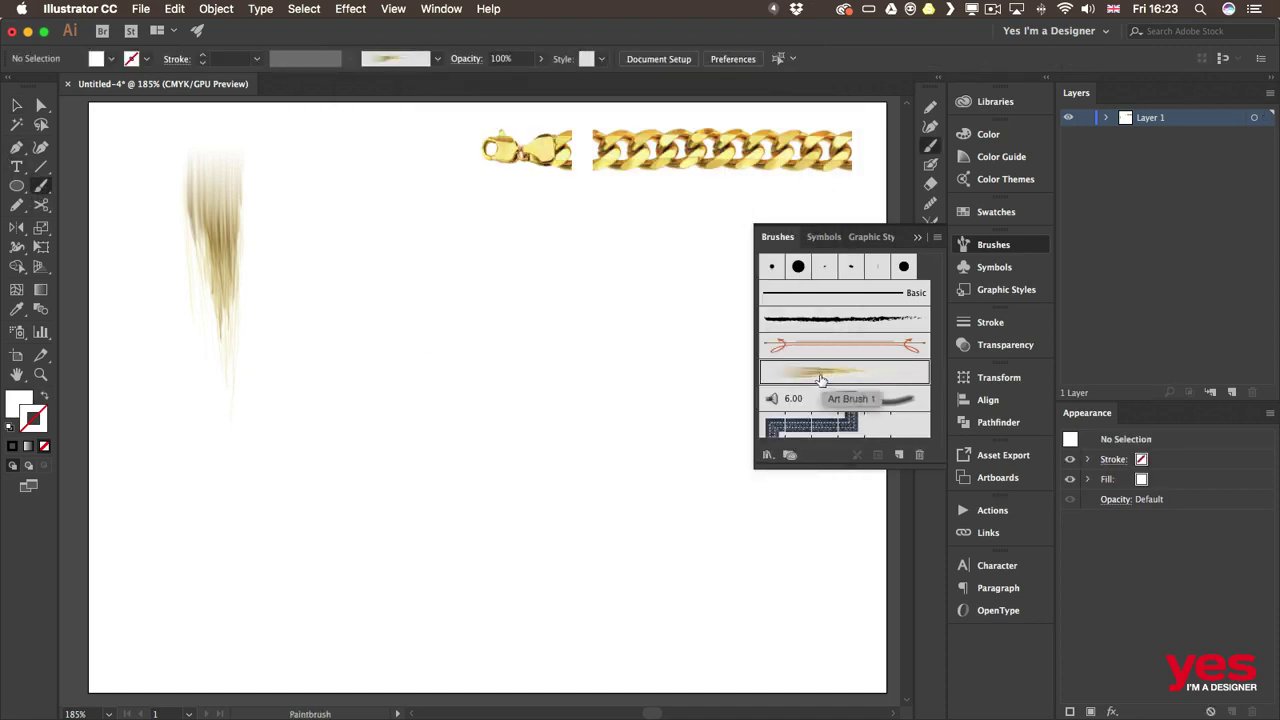
left_click_drag(428, 258, 453, 498)
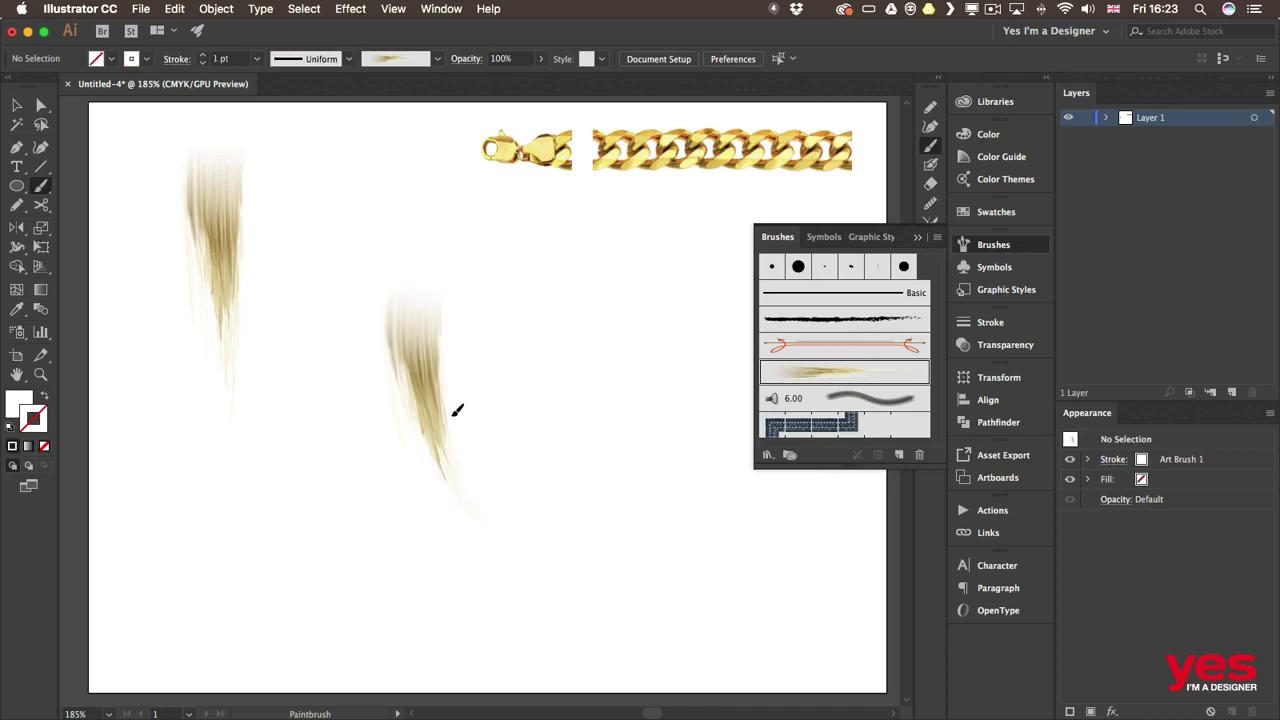
mouse_move(388, 262)
left_mouse_down()
mouse_move(375, 323)
mouse_move(435, 518)
left_mouse_up()
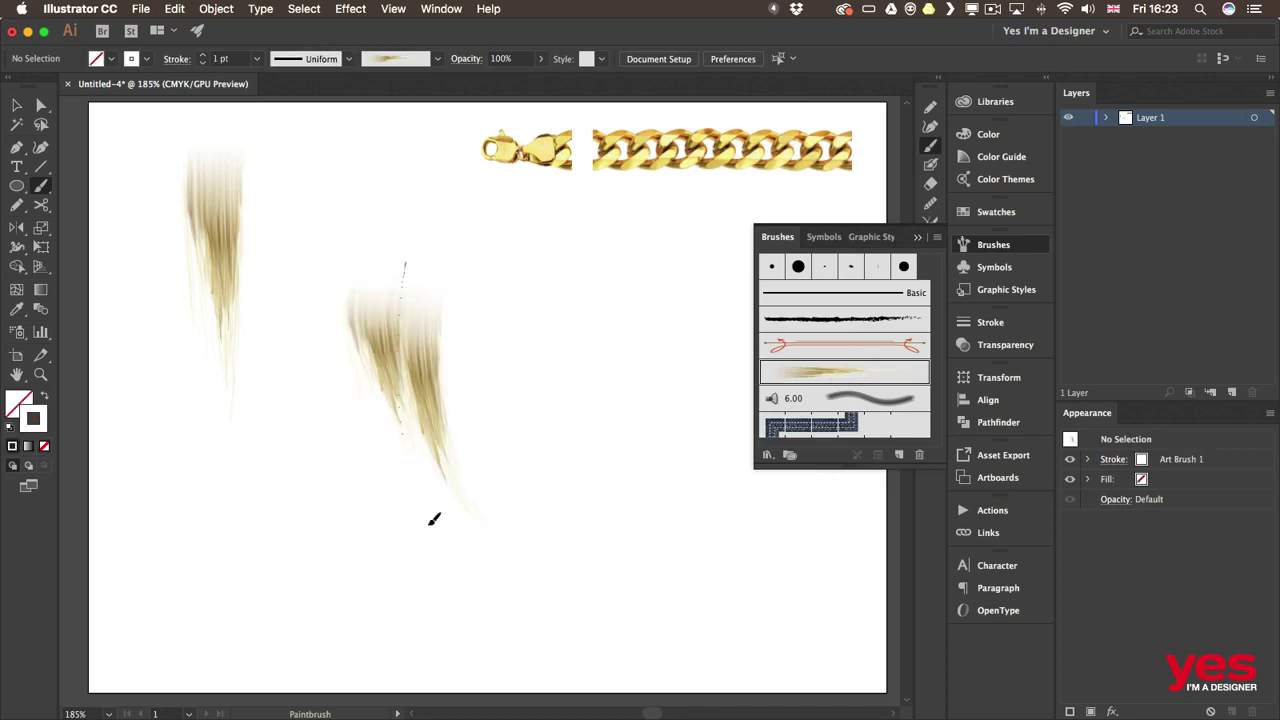
left_click_drag(427, 291, 475, 481)
left_click_drag(385, 243, 421, 514)
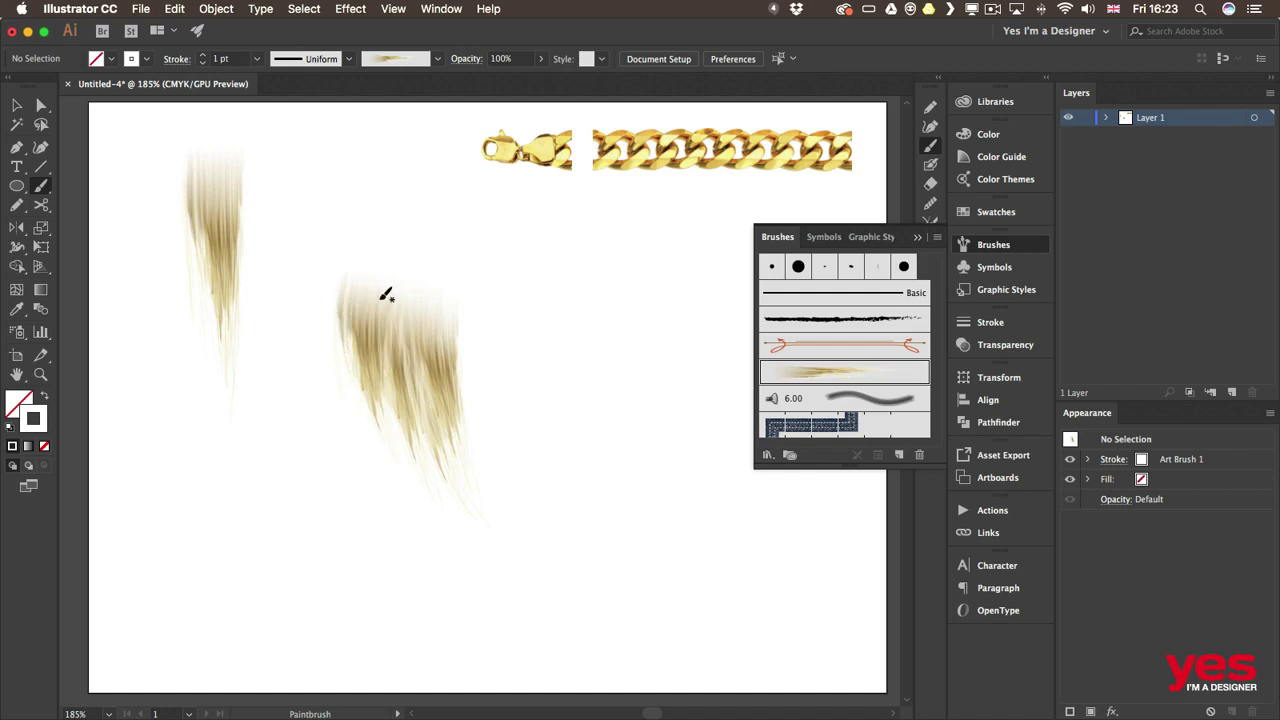
left_click_drag(401, 263, 430, 500)
left_click_drag(434, 252, 438, 483)
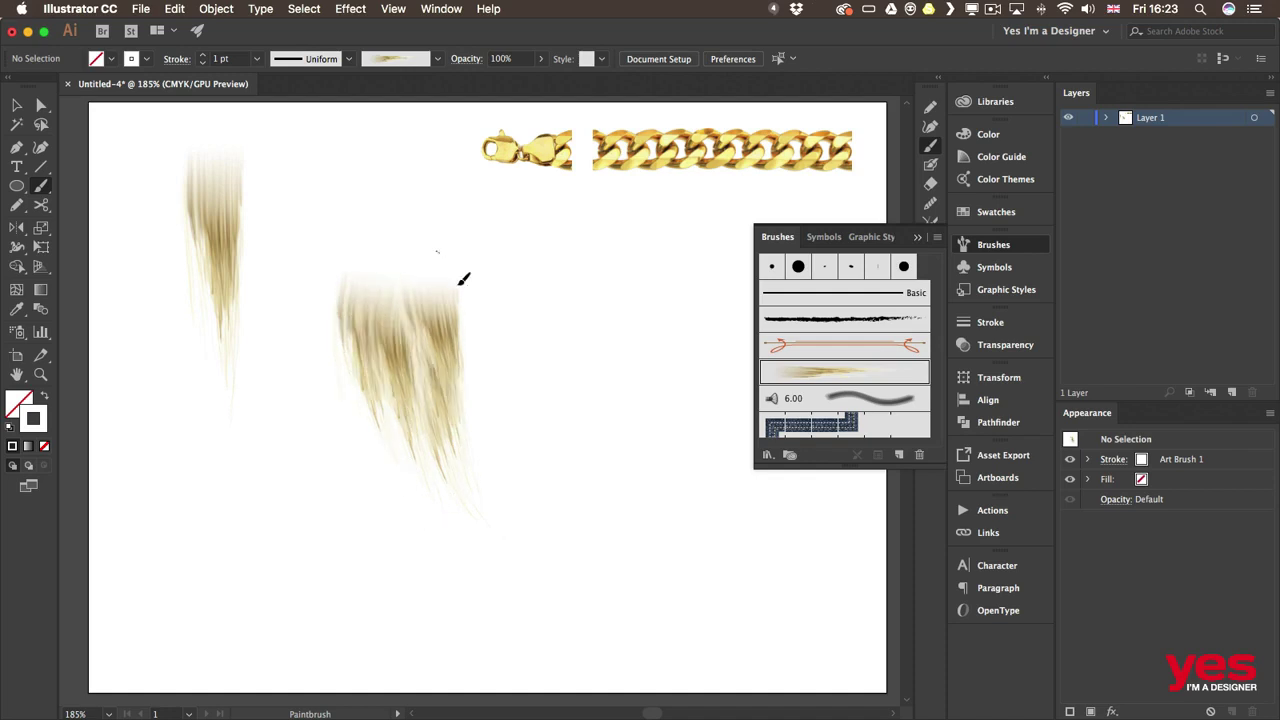
left_click_drag(460, 282, 396, 454)
left_click_drag(388, 240, 474, 516)
left_click_drag(374, 251, 400, 470)
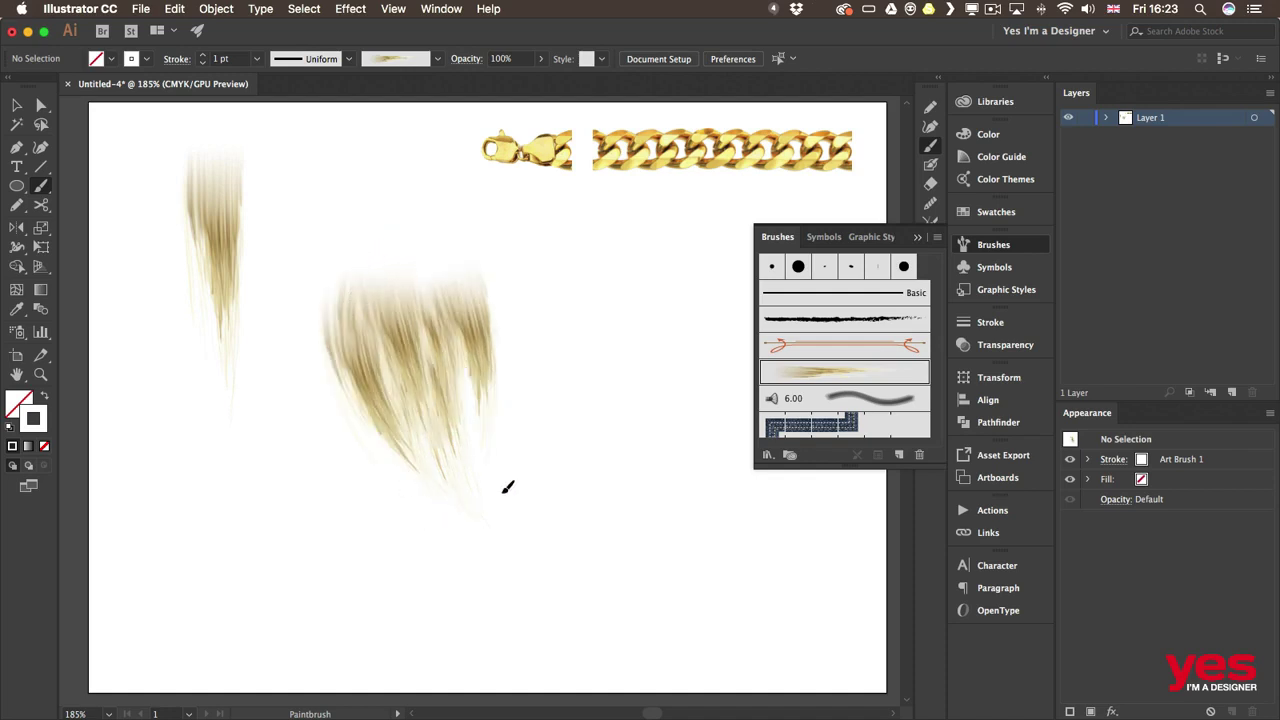
left_click_drag(378, 282, 484, 478)
mouse_move(421, 273)
left_mouse_down()
mouse_move(410, 302)
mouse_move(466, 453)
left_mouse_up()
left_click_drag(415, 312, 455, 455)
mouse_move(383, 294)
left_mouse_down()
mouse_move(389, 382)
mouse_move(470, 510)
left_mouse_up()
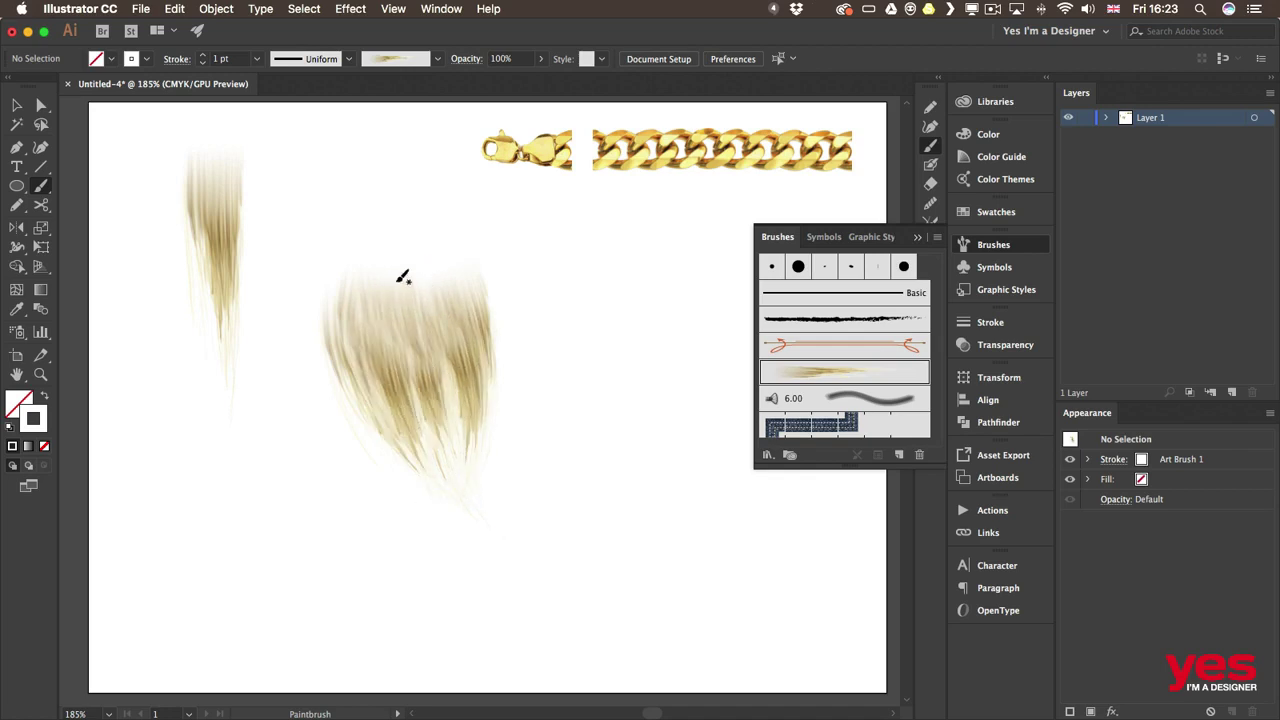
left_click_drag(365, 228, 431, 503)
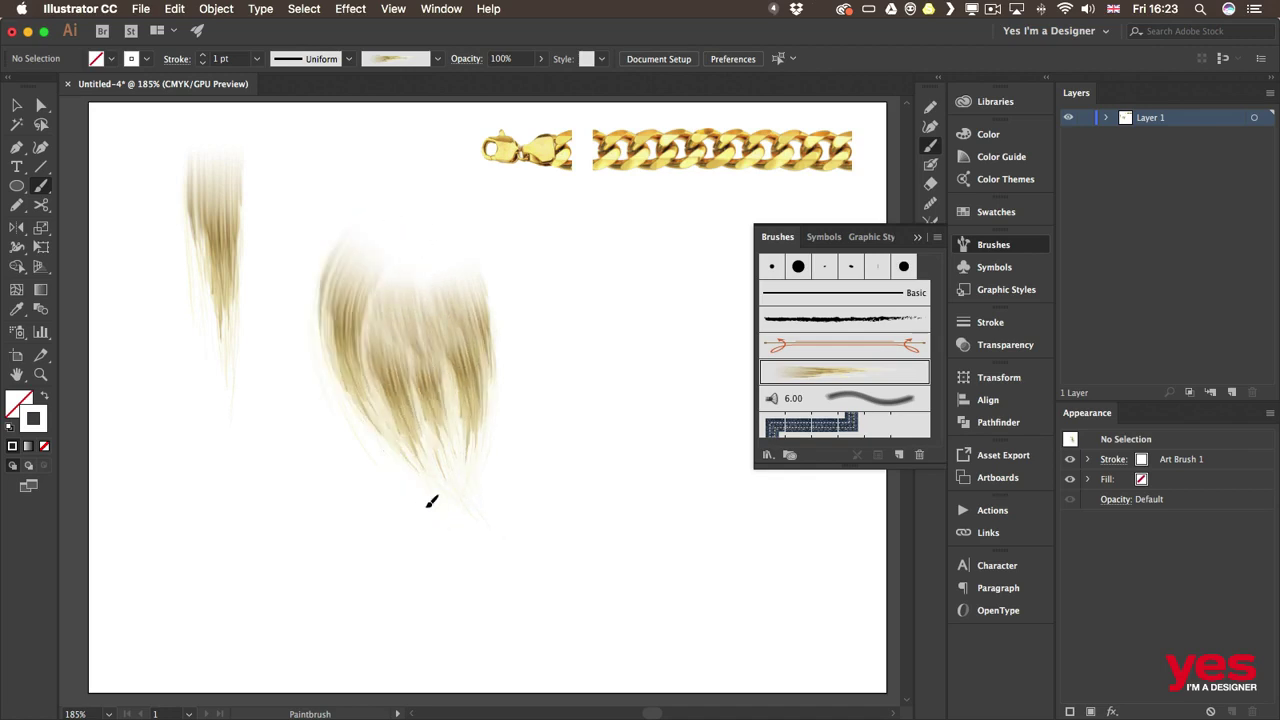
mouse_move(396, 250)
left_mouse_down()
mouse_move(400, 548)
mouse_move(437, 522)
left_mouse_up()
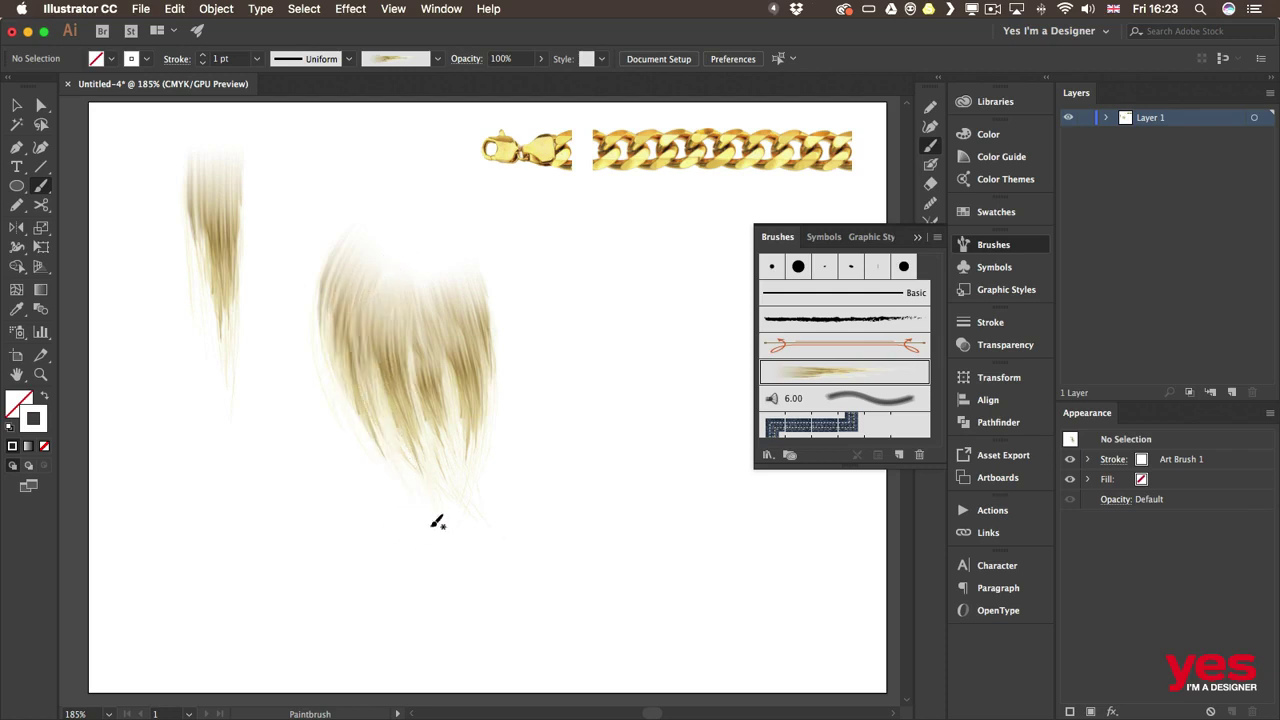
mouse_move(479, 211)
left_mouse_down()
mouse_move(531, 298)
mouse_move(544, 534)
left_mouse_up()
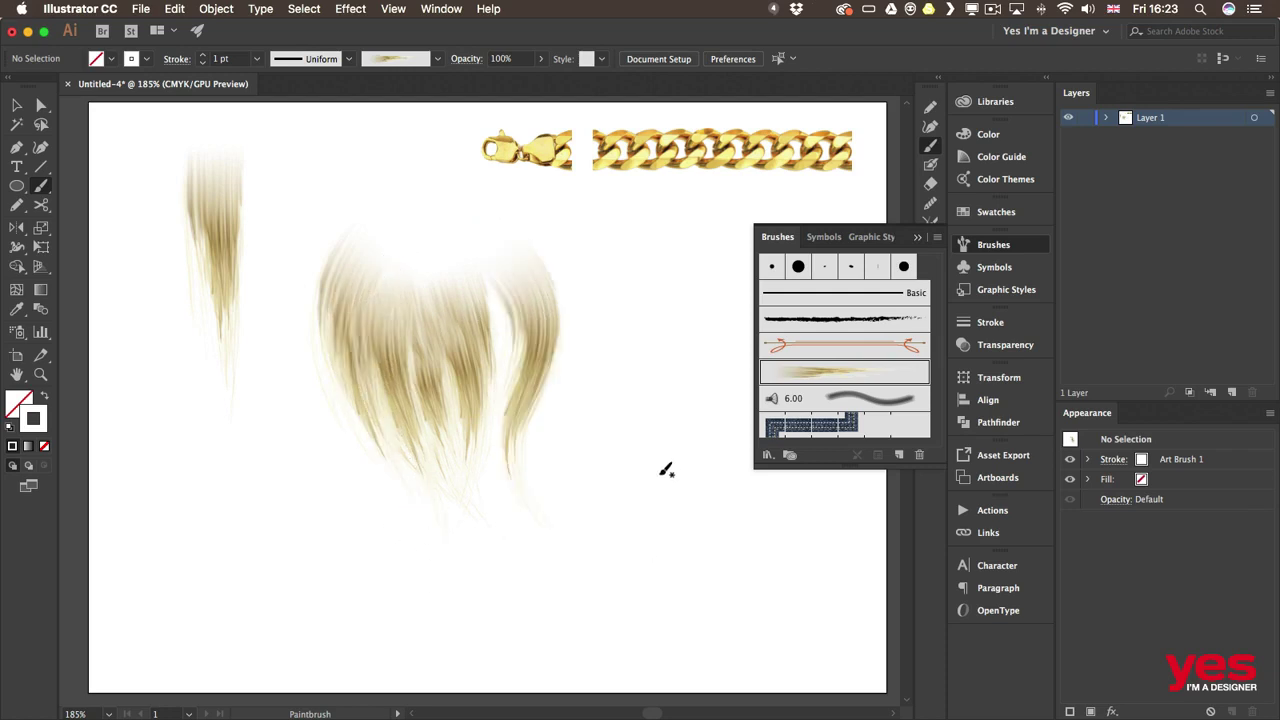
Paint more overlapping downward hair strands to fill the gap and build up density across the hair shape
left_click_drag(503, 253, 507, 478)
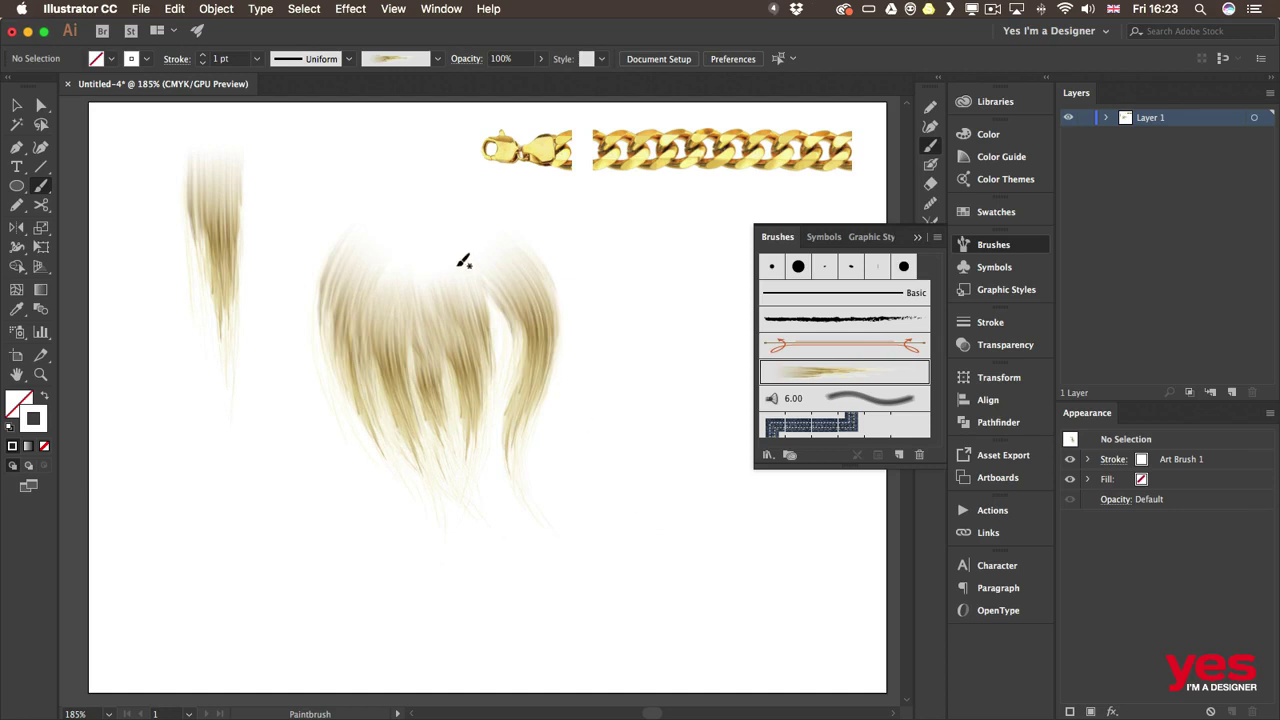
left_click_drag(465, 262, 503, 494)
mouse_move(466, 266)
left_mouse_down()
mouse_move(467, 569)
mouse_move(490, 455)
left_mouse_up()
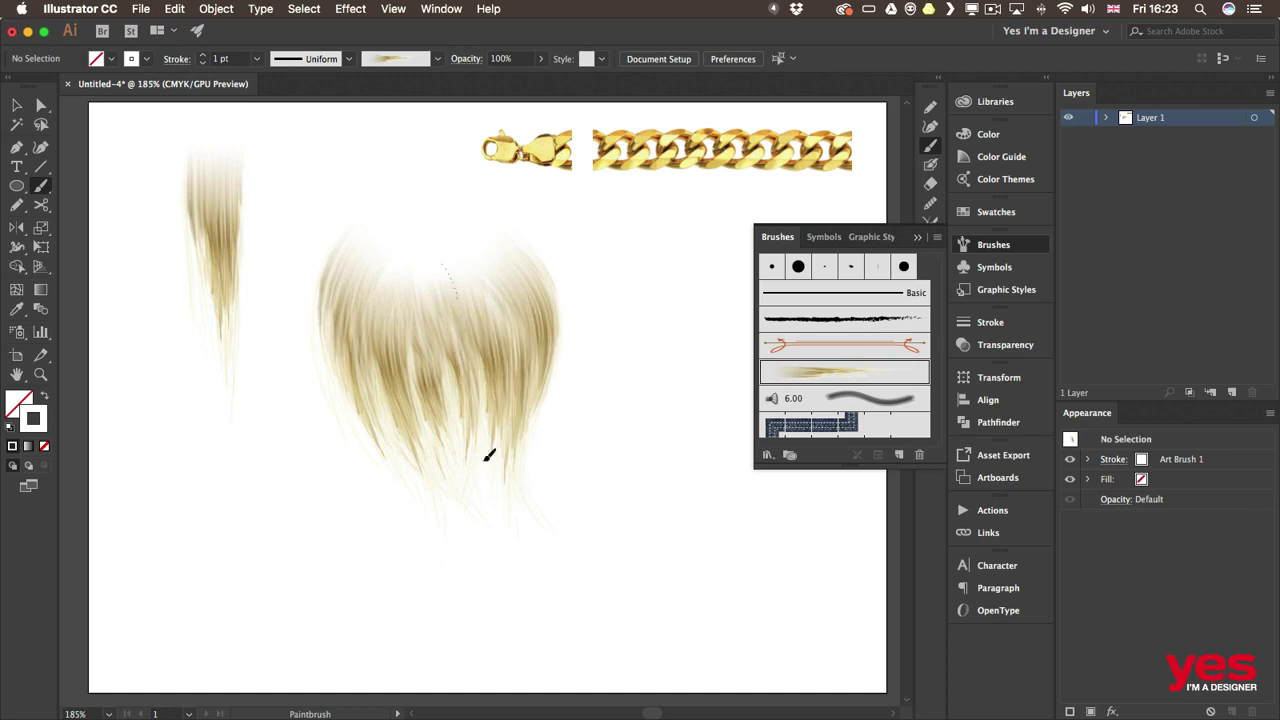
left_click_drag(422, 280, 472, 492)
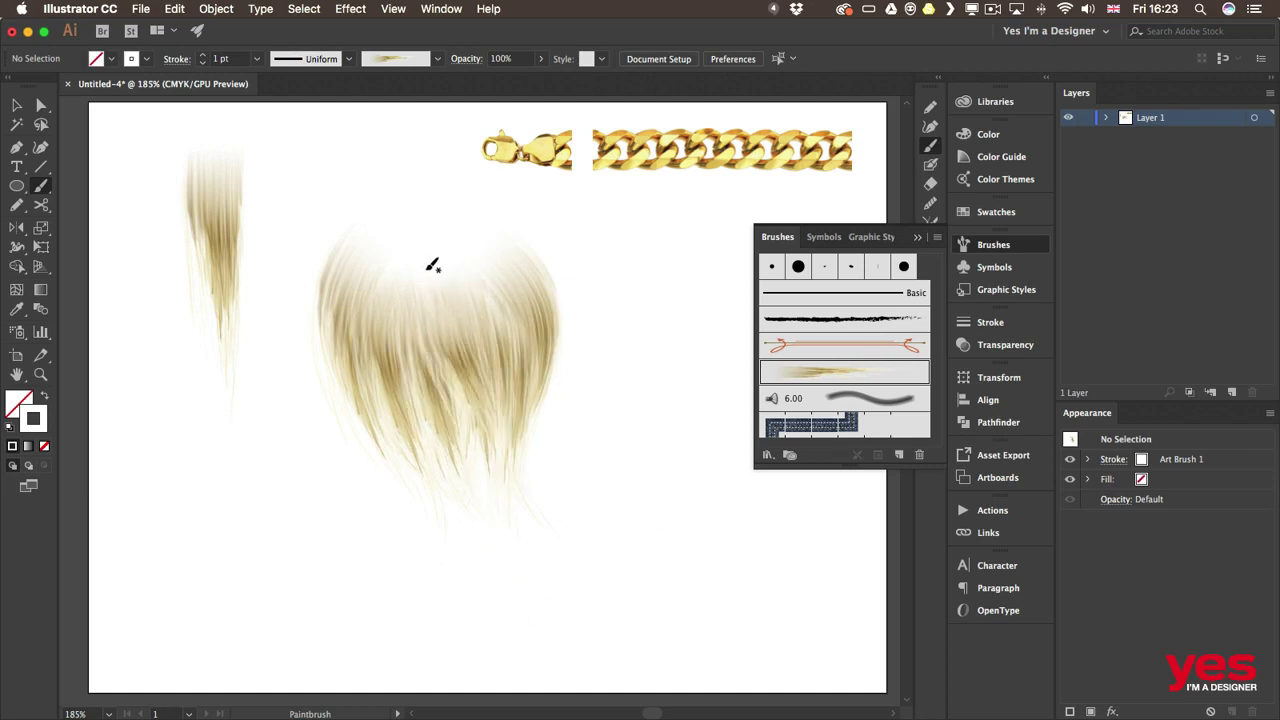
left_click_drag(437, 246, 474, 503)
left_click_drag(409, 229, 400, 453)
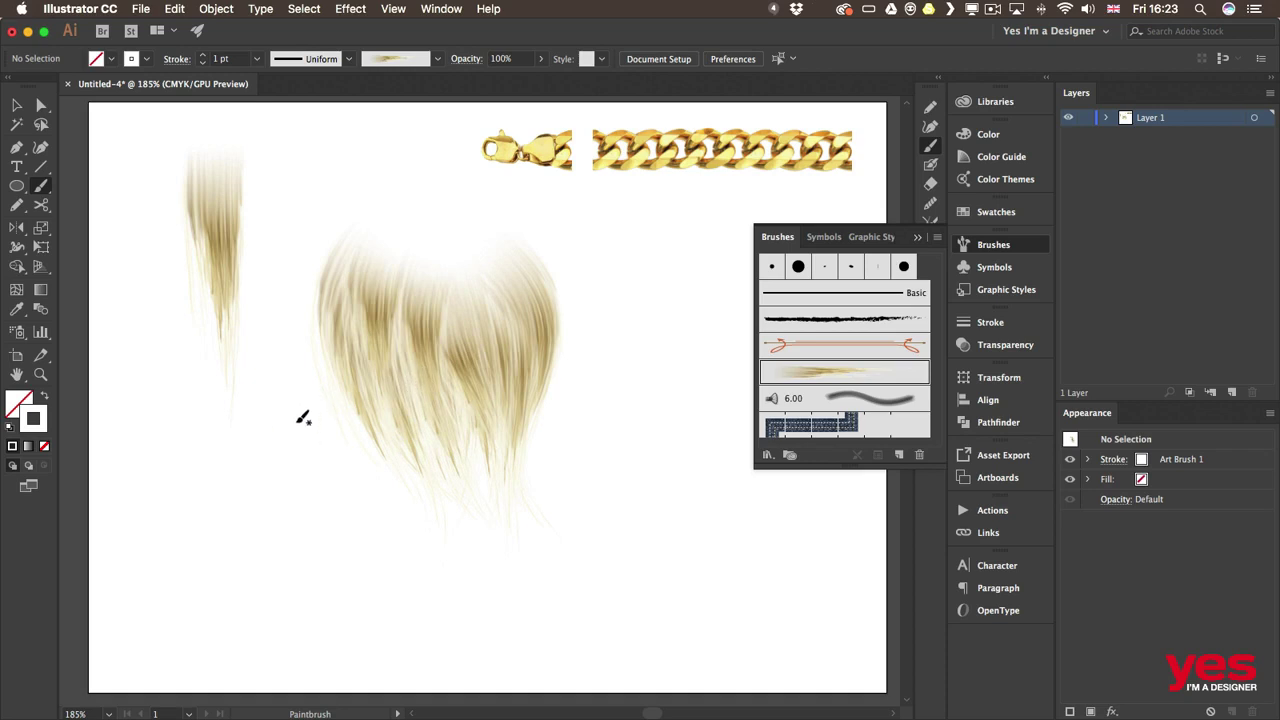
left_click_drag(370, 250, 417, 418)
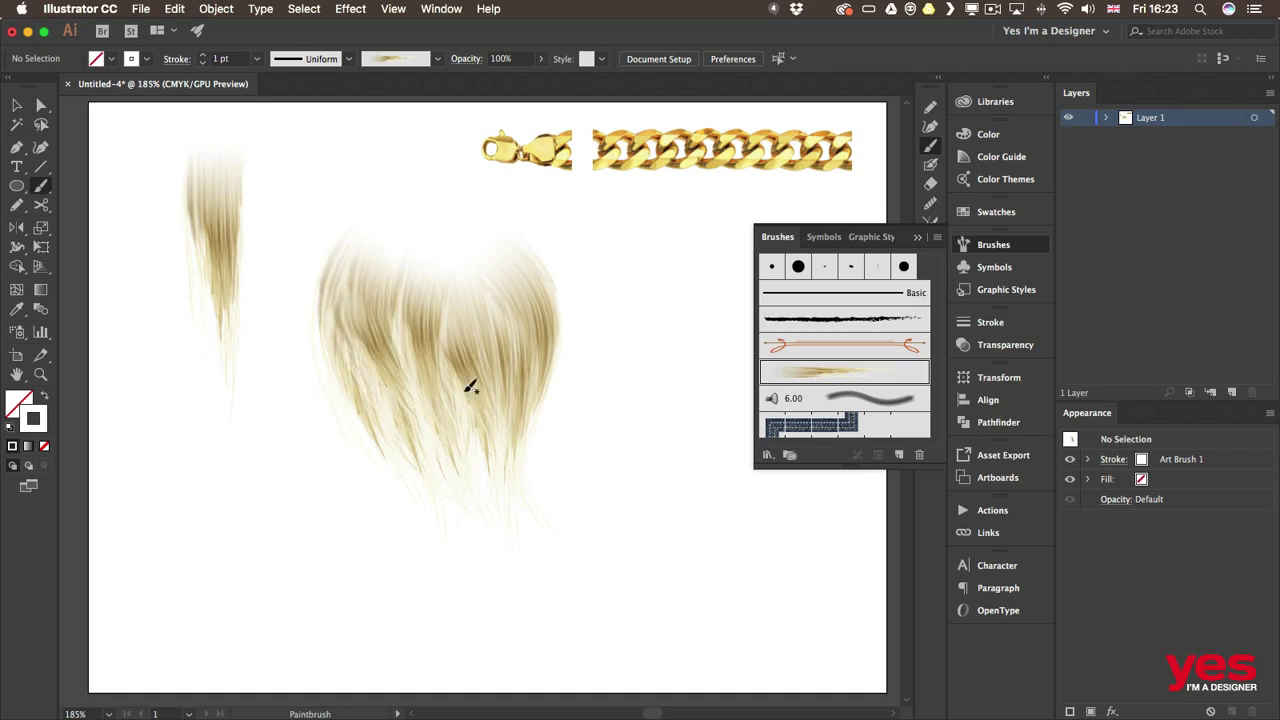
left_click_drag(460, 480, 460, 480)
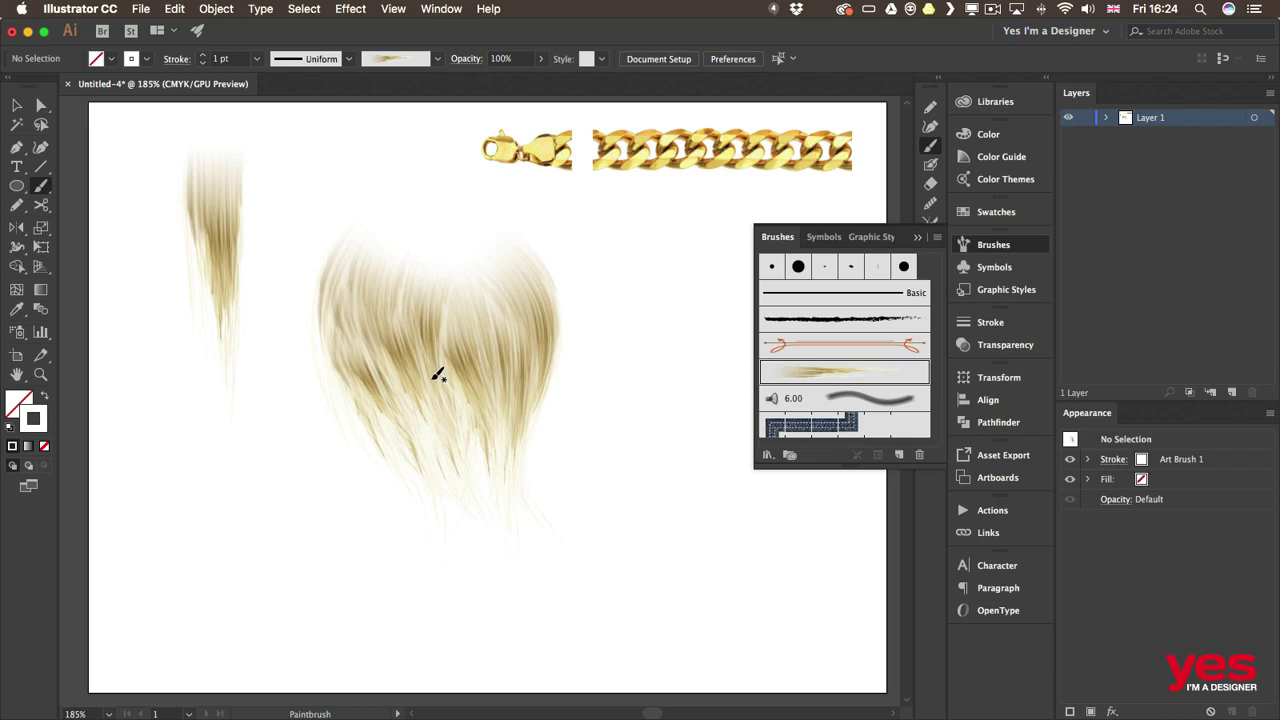
Shift one outer hair strand slightly inward, and group all the painted hair strands
key("v")
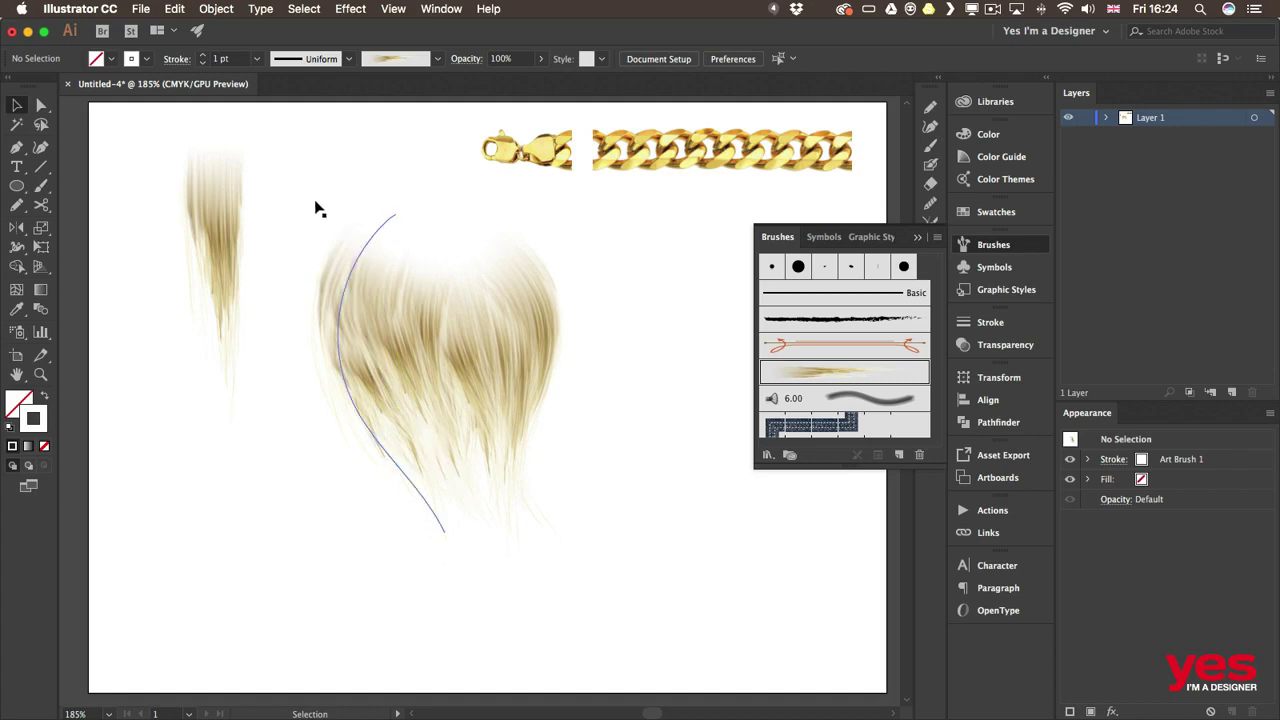
mouse_move(315, 208)
left_mouse_down()
mouse_move(500, 414)
mouse_move(320, 201)
left_mouse_up()
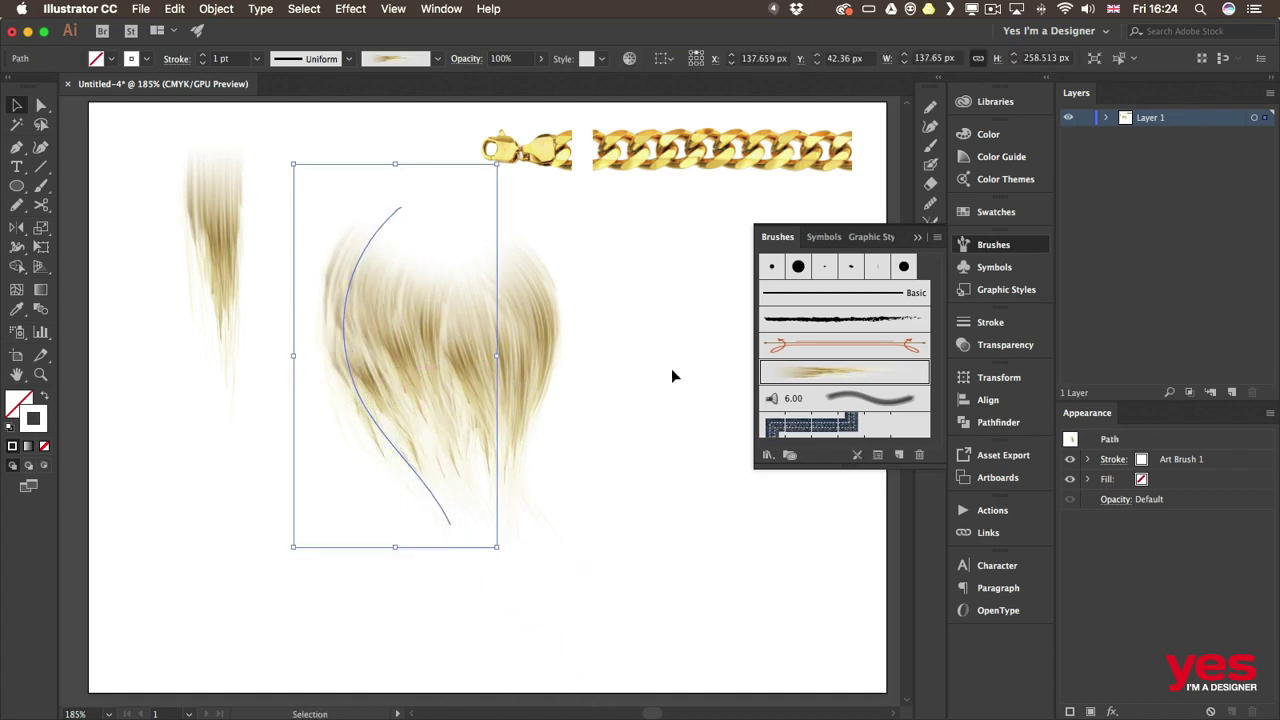
left_click(672, 369)
mouse_move(643, 273)
left_mouse_down()
mouse_move(565, 342)
mouse_move(291, 491)
left_mouse_up()
key("super+g")
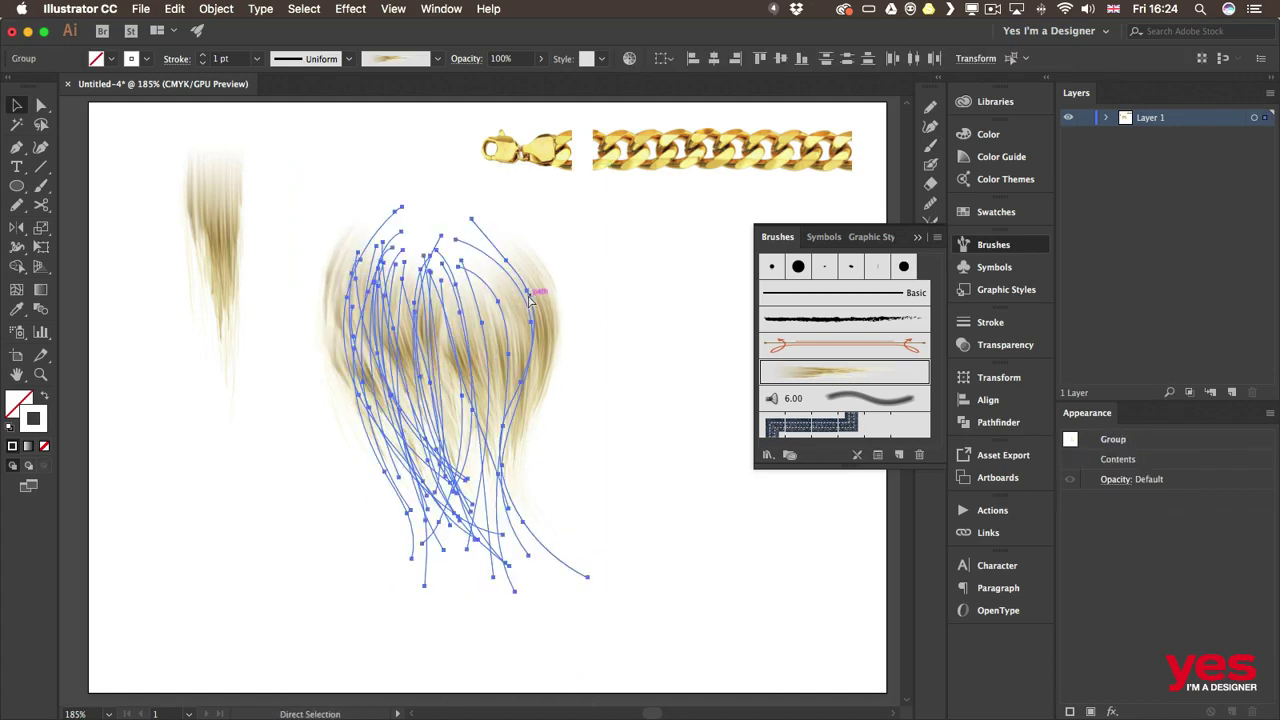
Scale the hair group down and place it beside the original hair image
key("v")
left_click_drag(609, 165, 451, 400)
left_click_drag(360, 491, 334, 206)
left_click(583, 398)
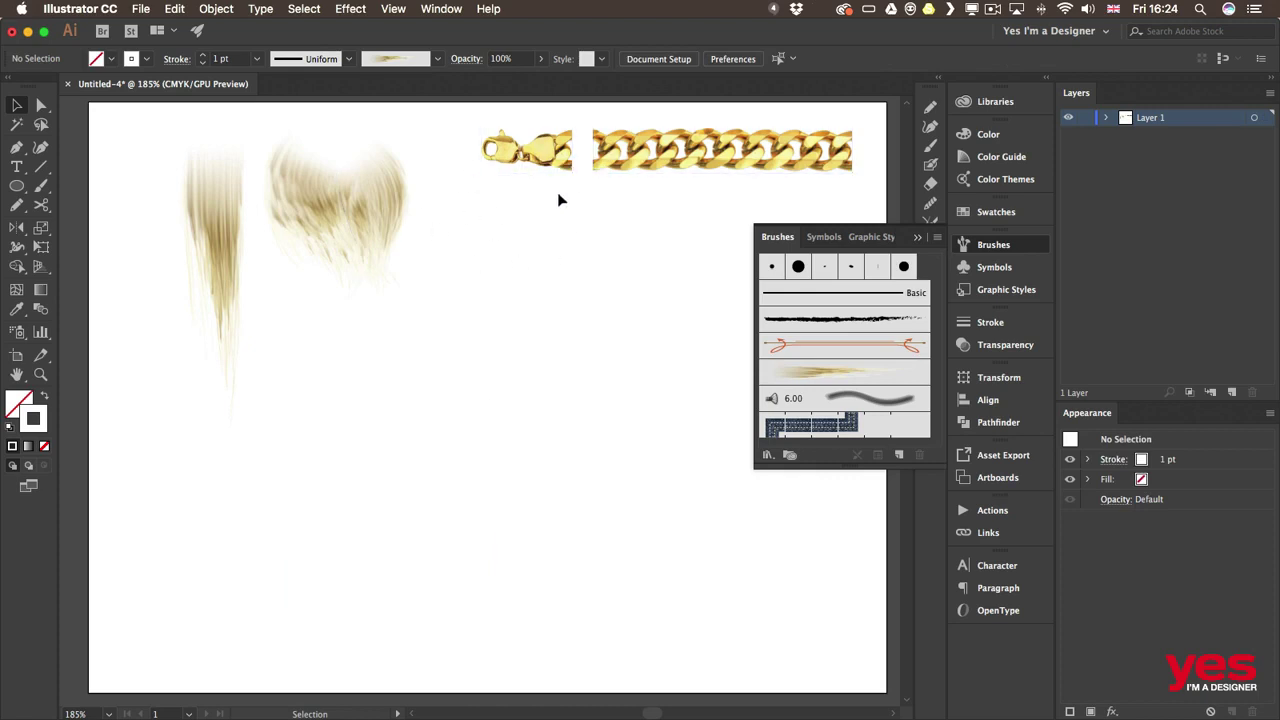
Move both chain images slightly lower and create a Pattern Brush from the straight chain image, keeping the default options
mouse_move(557, 192)
left_mouse_down()
mouse_move(648, 151)
mouse_move(634, 191)
mouse_move(706, 207)
mouse_move(842, 400)
left_mouse_up()
left_click(600, 351)
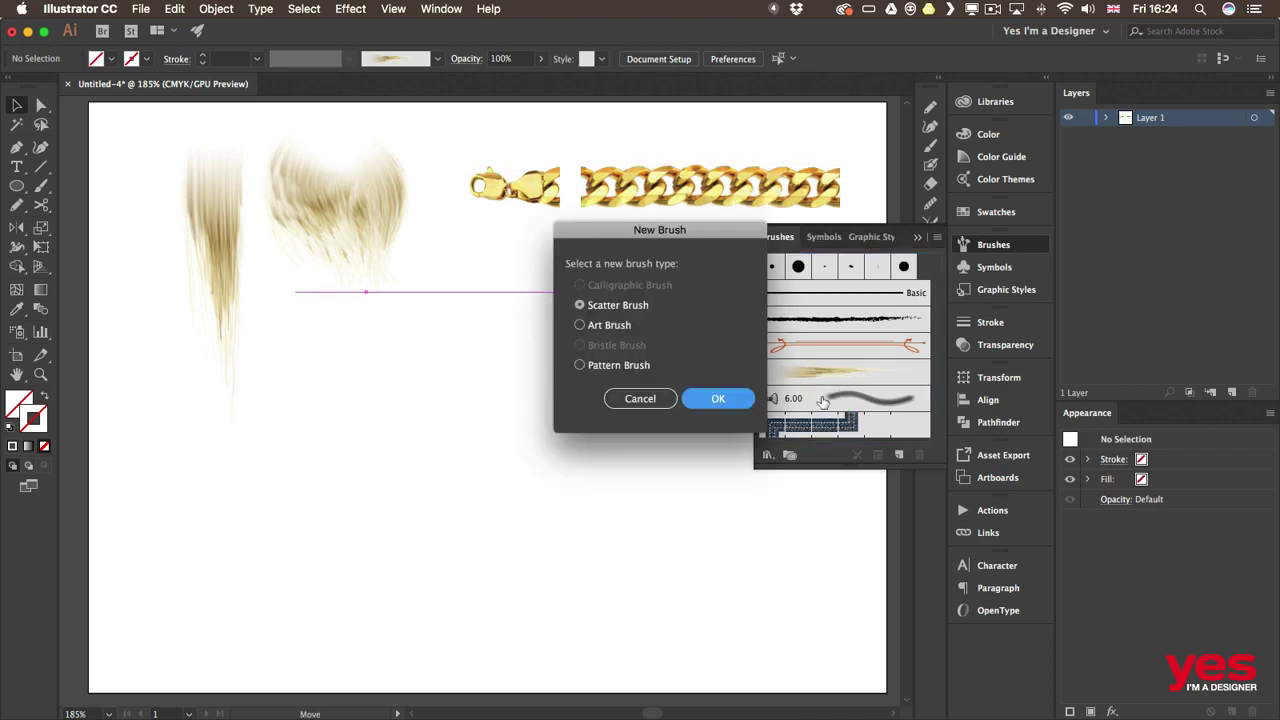
left_click(605, 368)
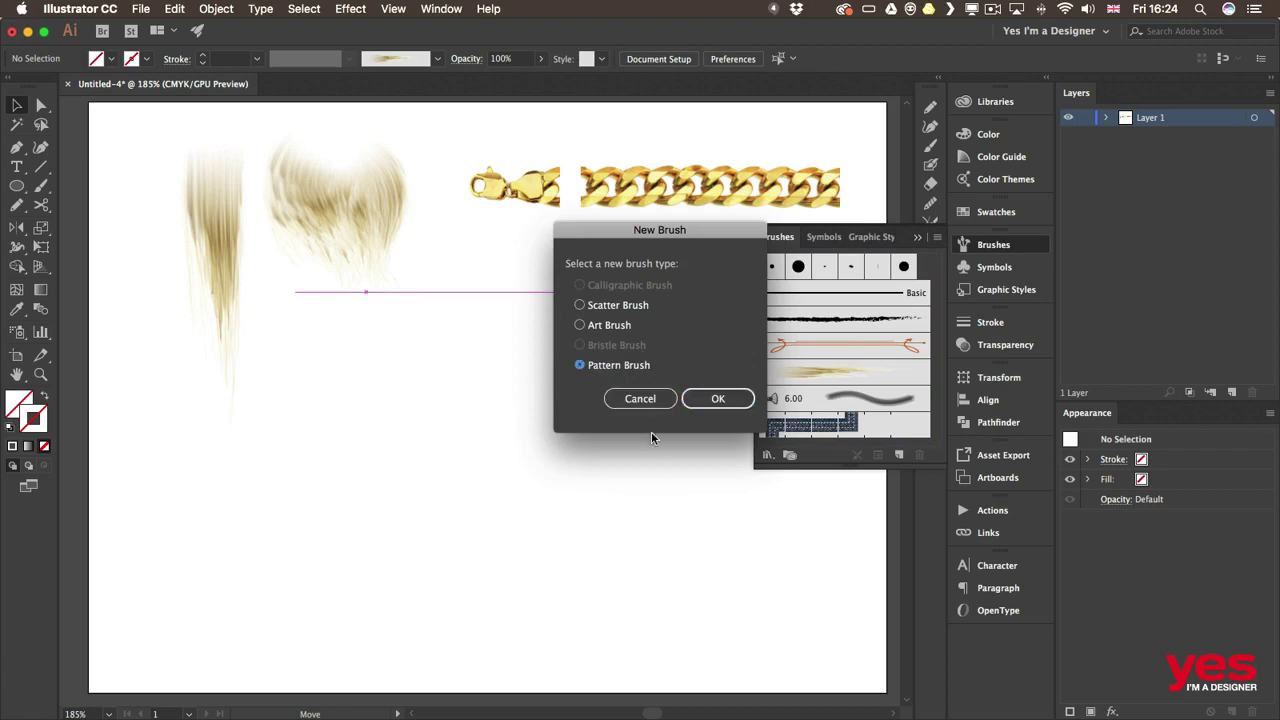
left_click(725, 402)
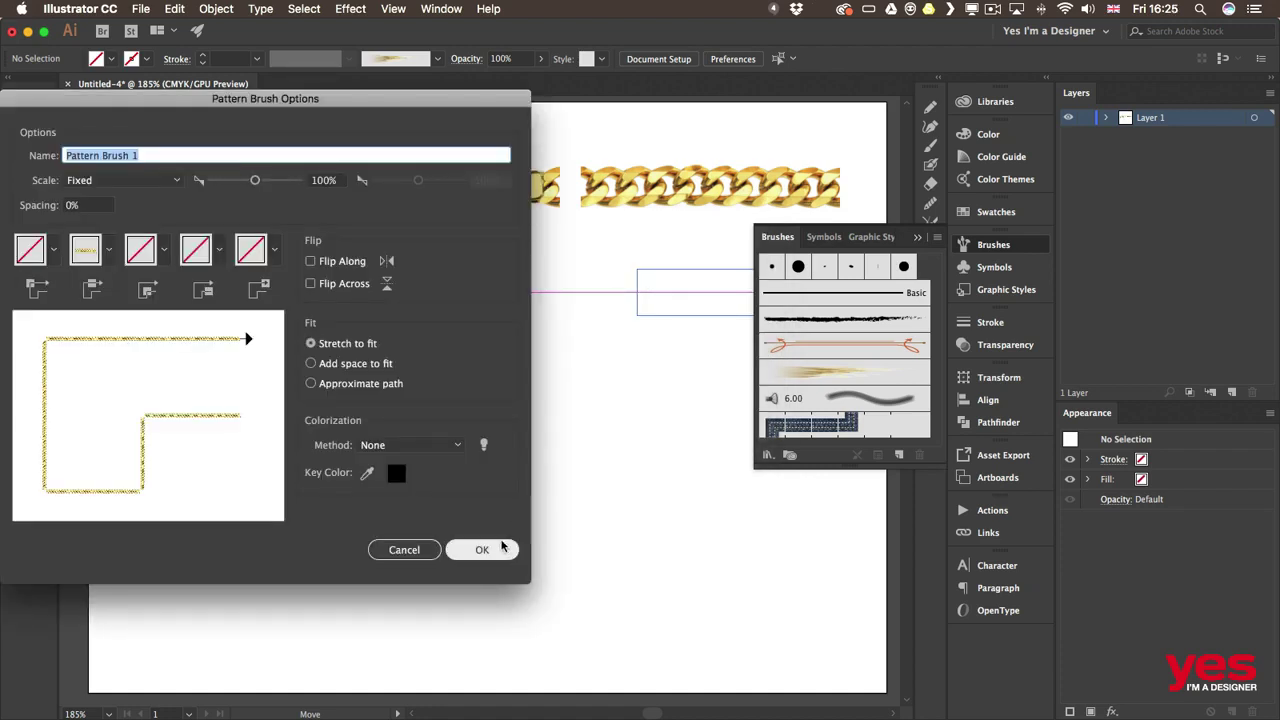
left_click(505, 551)
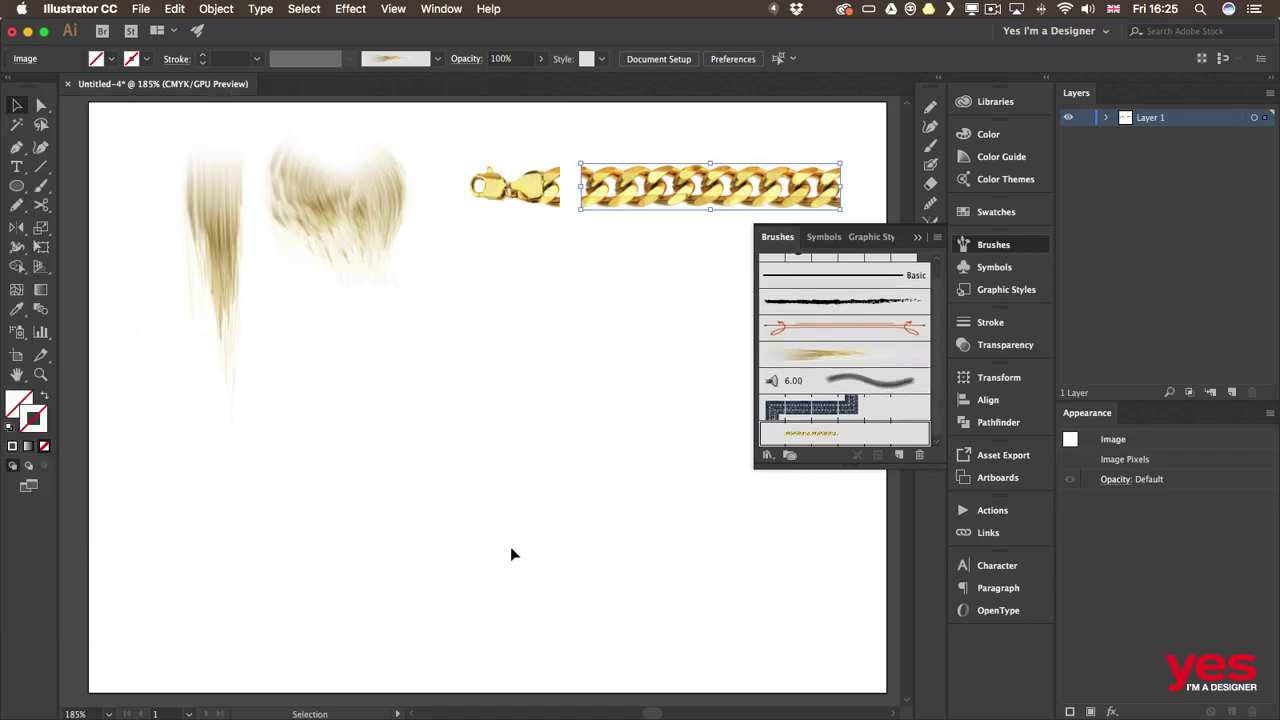
Paint two large, overlapping curved strokes below the images with the Paintbrush and the new chain Pattern Brush
left_click(332, 395)
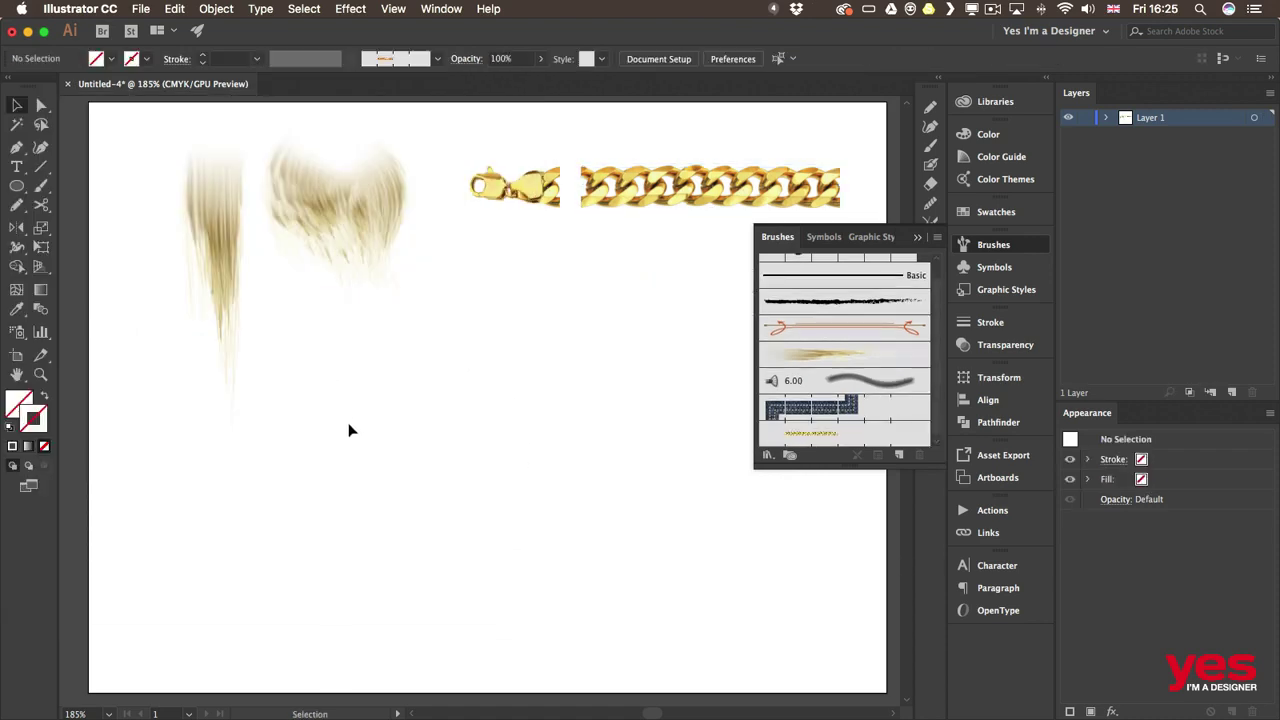
key("b")
left_click_drag(180, 477, 266, 517)
left_click_drag(546, 364, 378, 346)
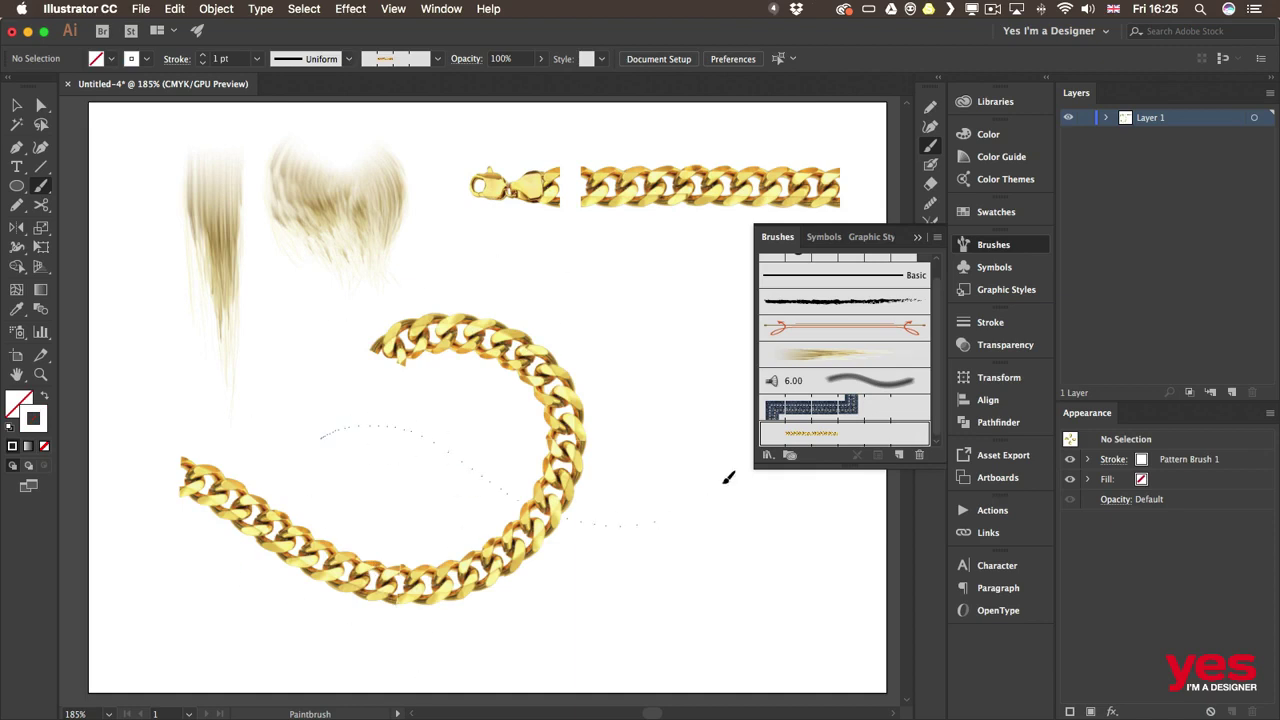
left_click_drag(728, 478, 592, 342)
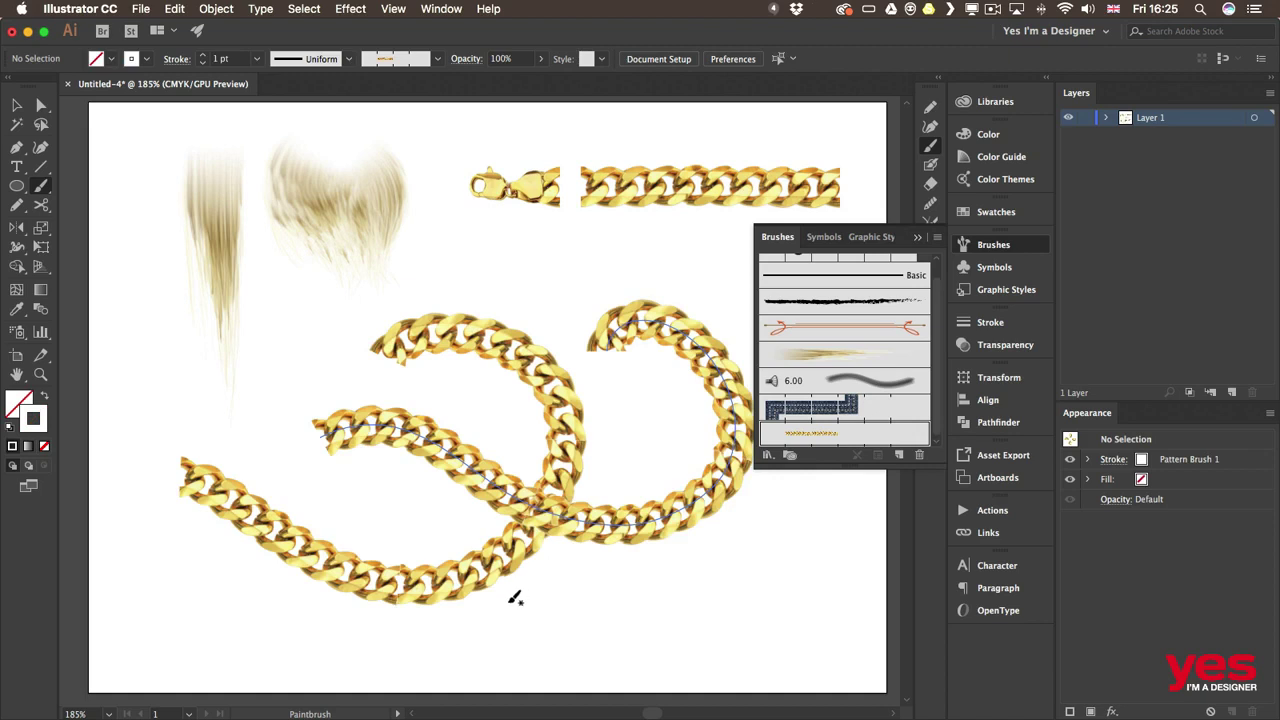
key("space")
left_click_drag(629, 266, 517, 286)
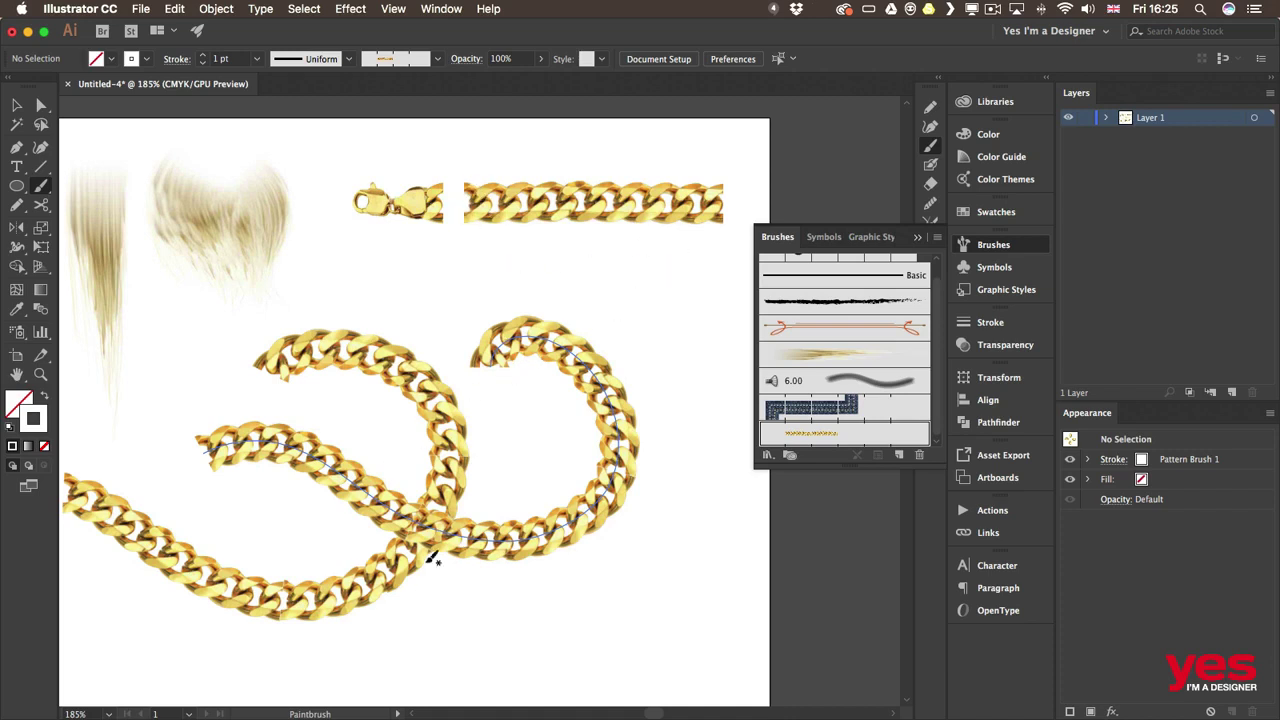
key("space")
left_click_drag(249, 562, 328, 466)
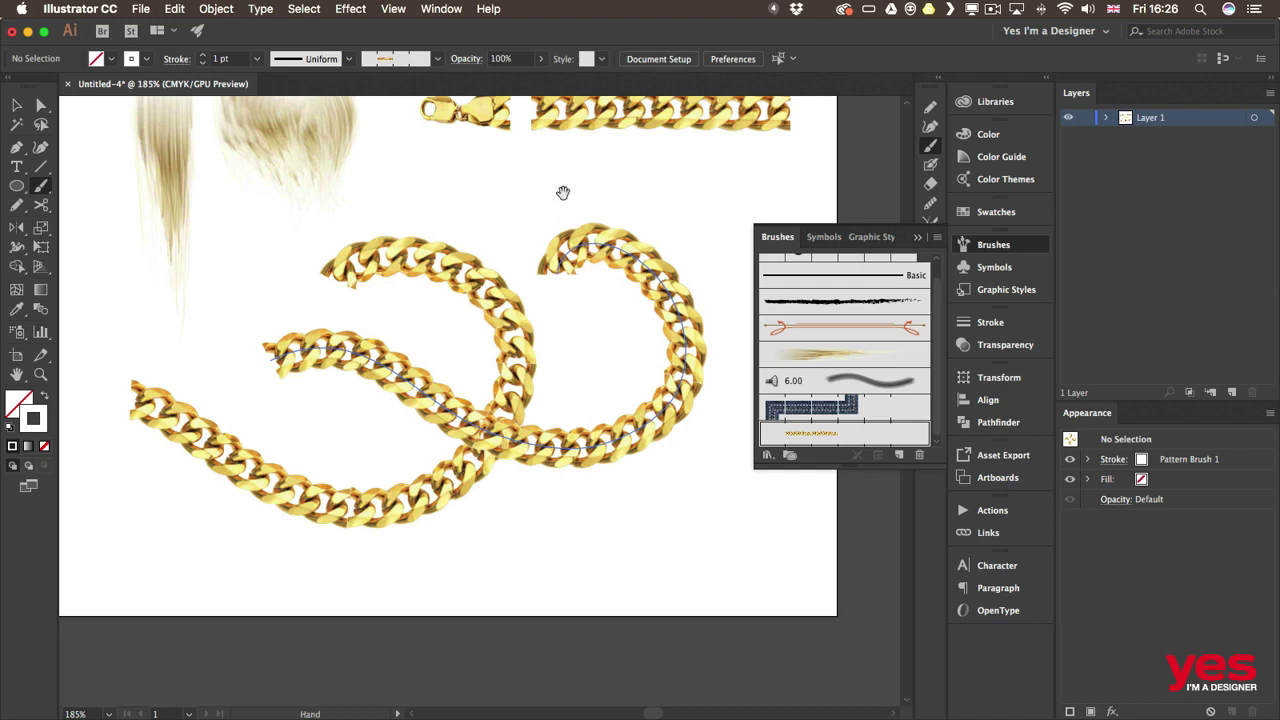
scroll(560, 200, "up", 3)
scroll(560, 200, "right", 1)
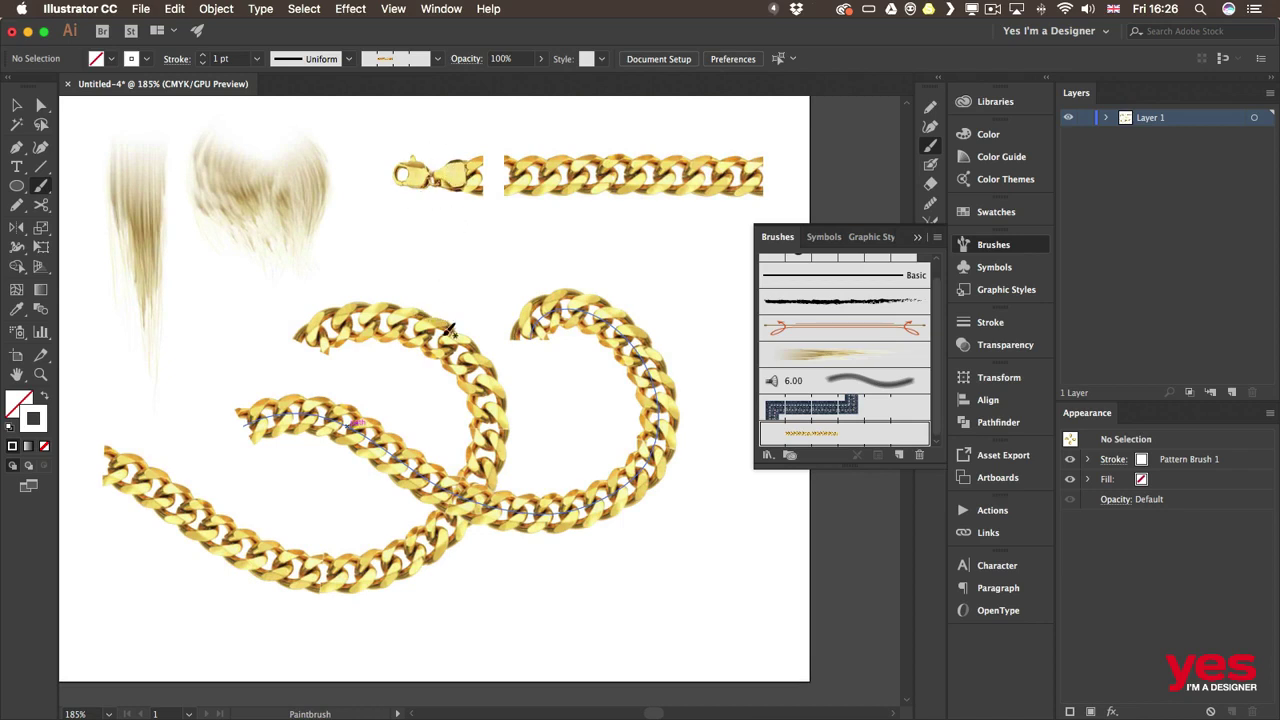
Add the chain end.png image as the start tile of the chain Pattern Brush and apply the change to existing strokes
key("v")
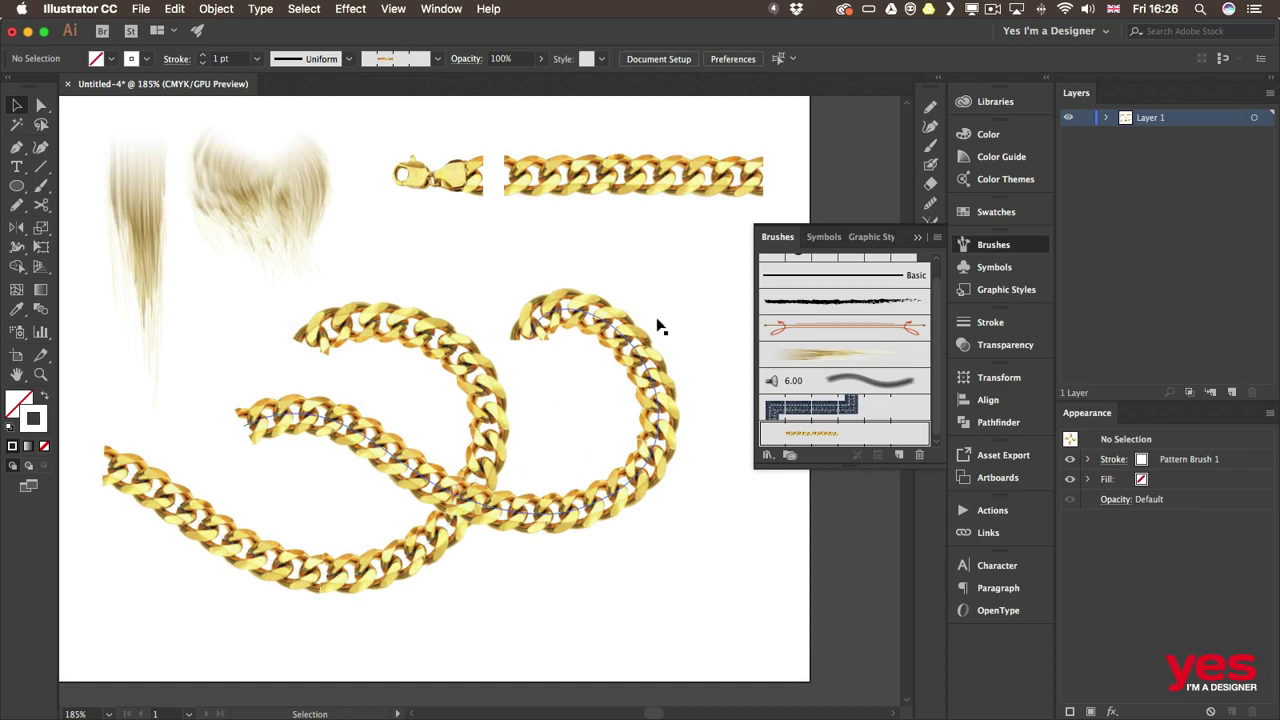
left_click(458, 180)
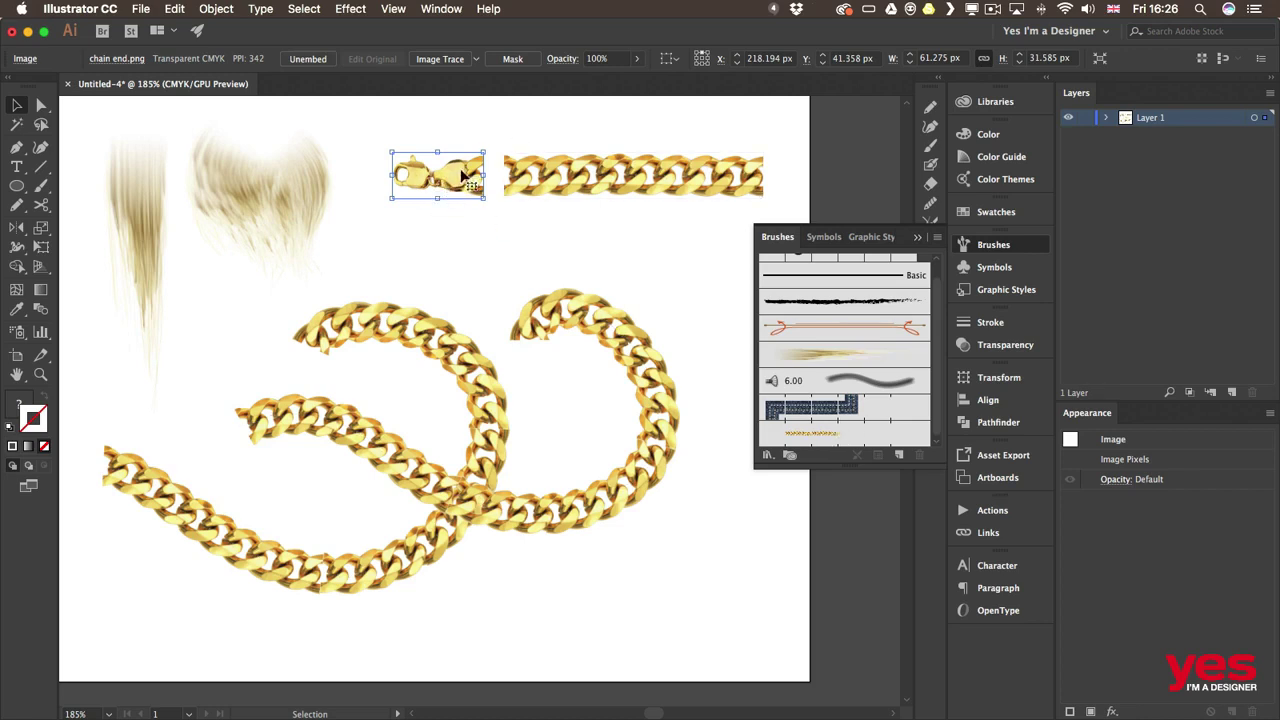
mouse_move(464, 189)
left_mouse_down()
mouse_move(450, 192)
mouse_move(510, 261)
mouse_move(749, 391)
mouse_move(771, 431)
mouse_move(879, 431)
left_mouse_up()
key("alt")
mouse_move(877, 432)
left_mouse_down()
mouse_move(891, 437)
mouse_move(795, 437)
mouse_move(908, 432)
mouse_move(872, 440)
left_mouse_up()
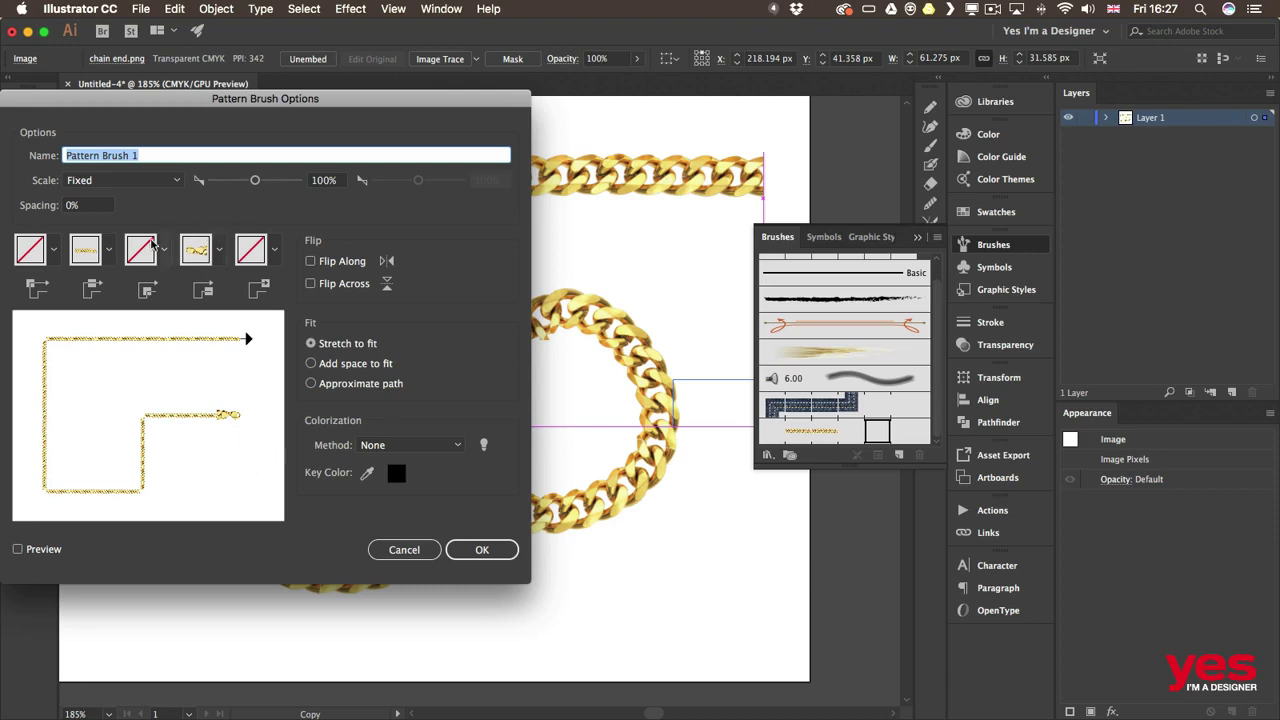
left_click(505, 553)
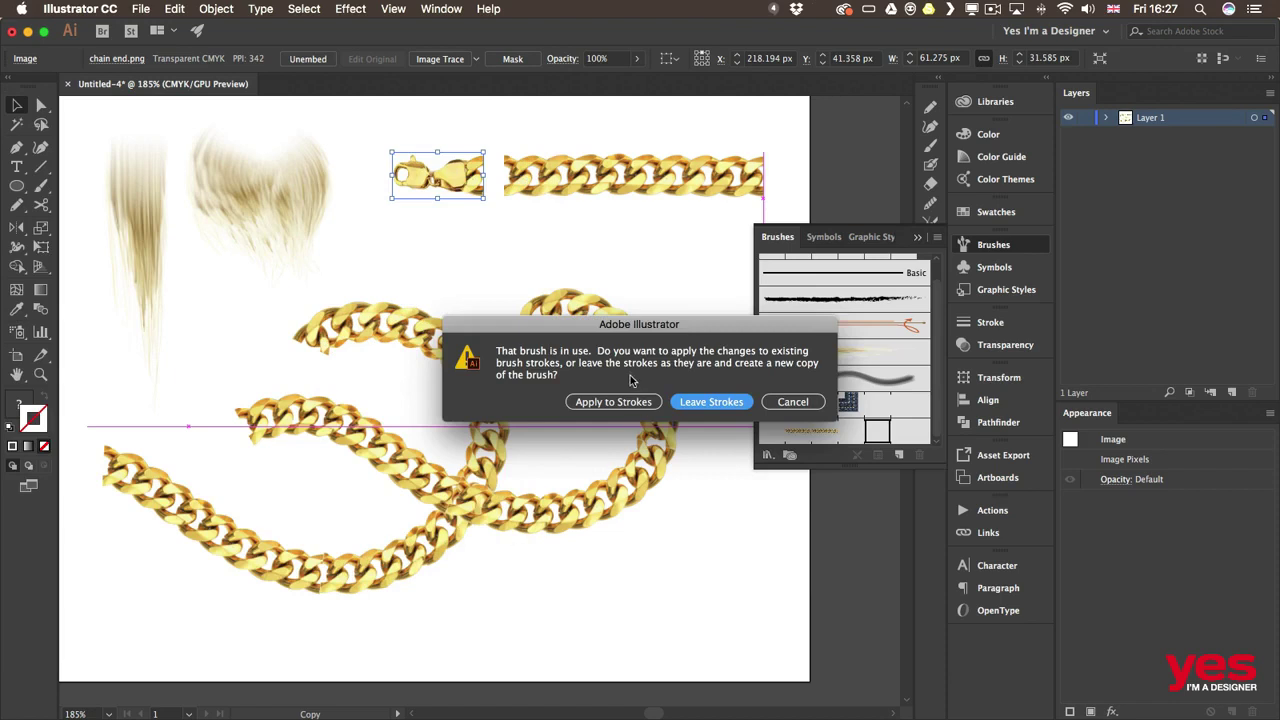
left_click(613, 401)
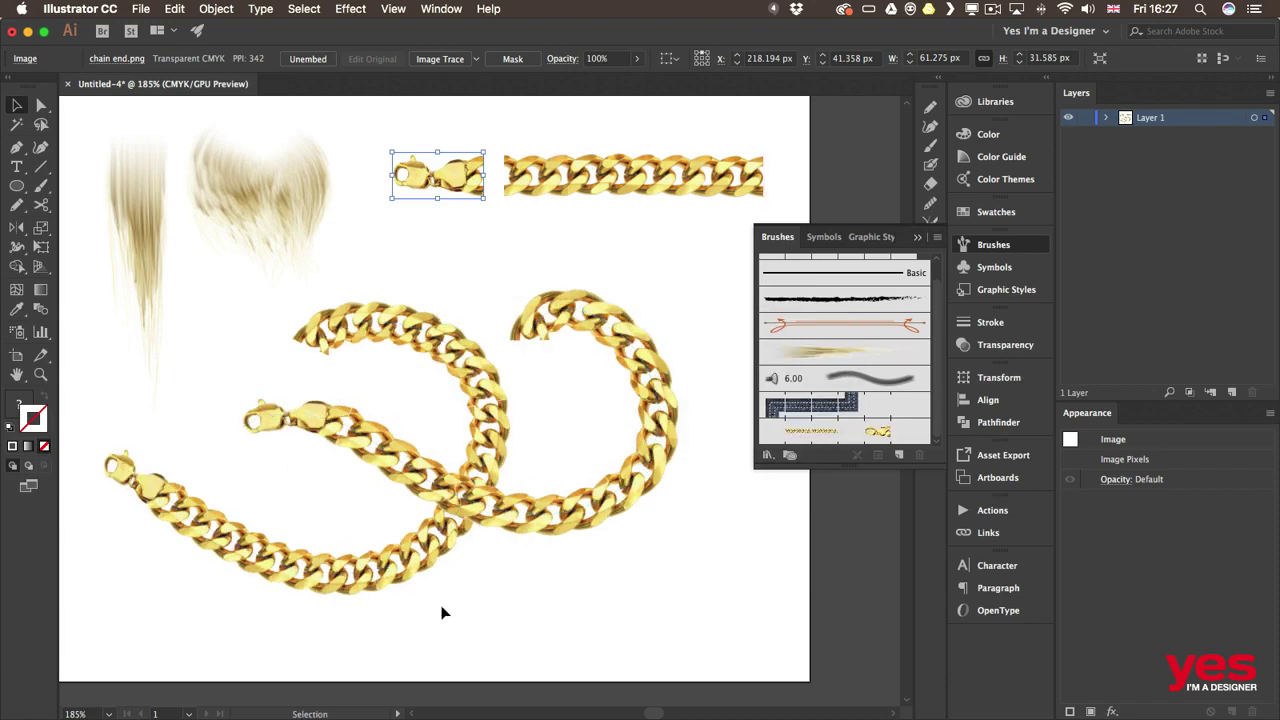
left_click(629, 265)
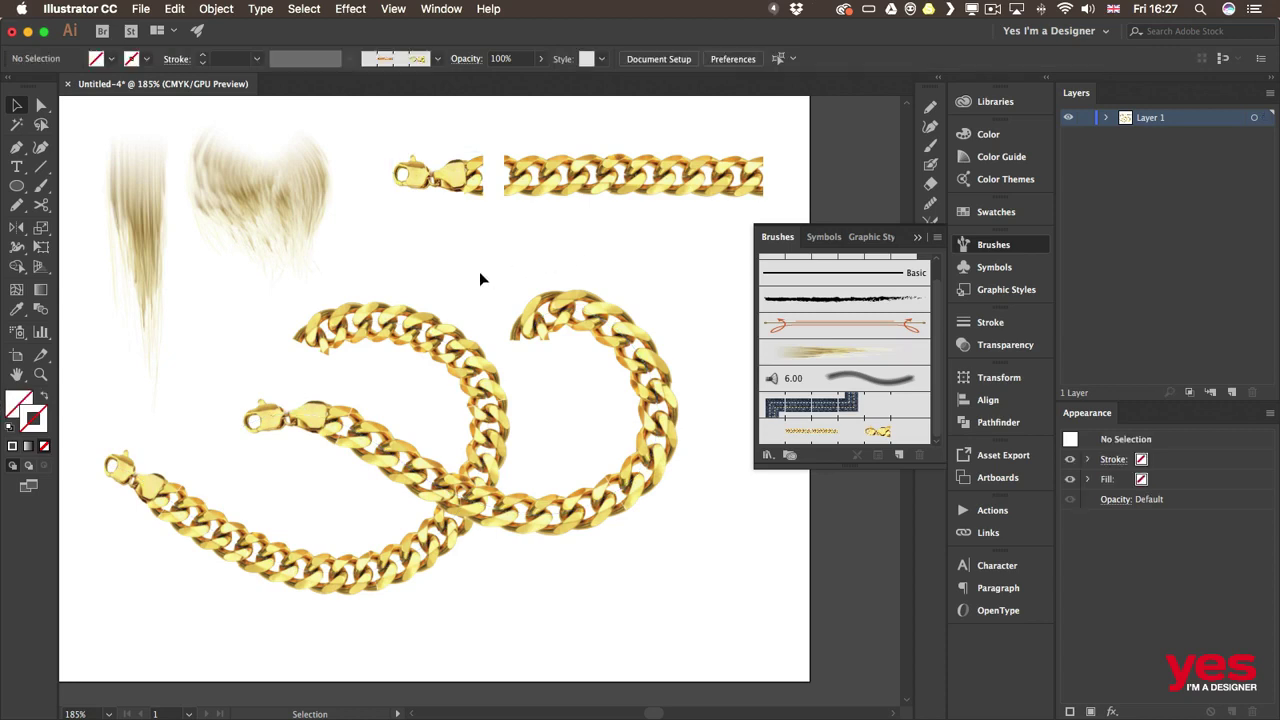
Move the chain end.png image a little lower and reflect it horizontally so its clasp faces the opposite way
left_click_drag(448, 178, 448, 235)
key("o")
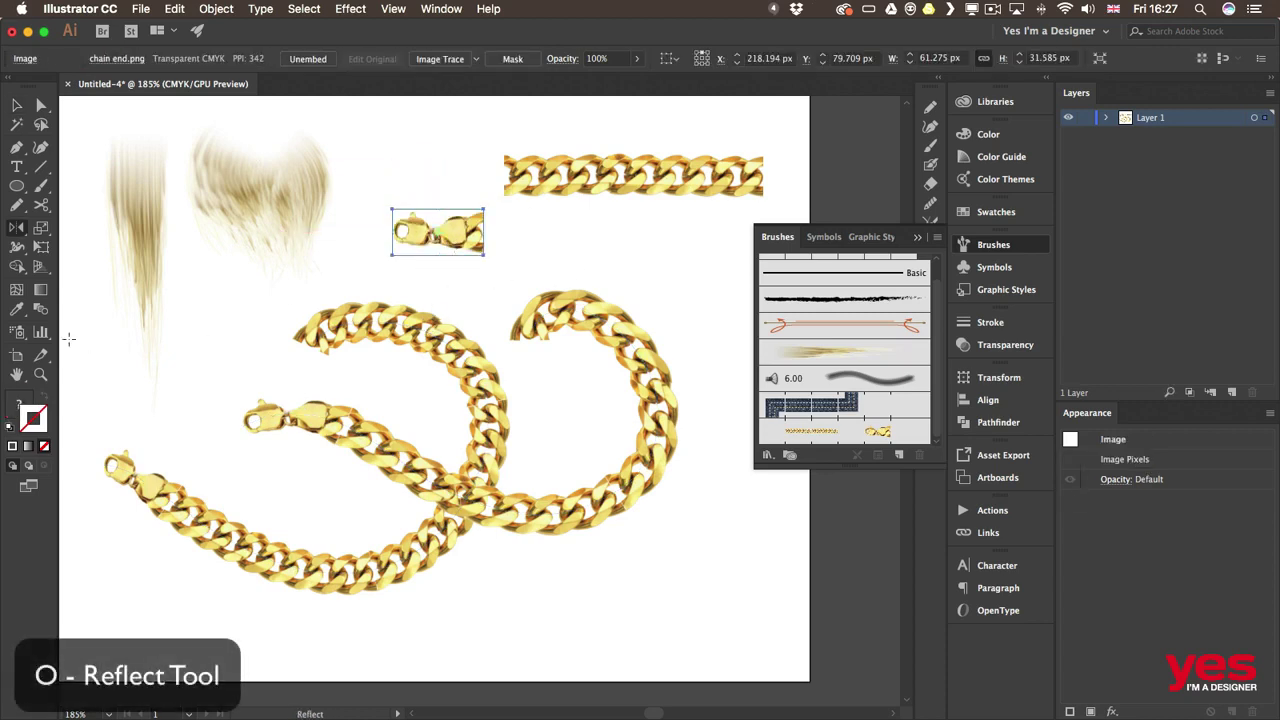
left_click_drag(415, 230, 518, 272)
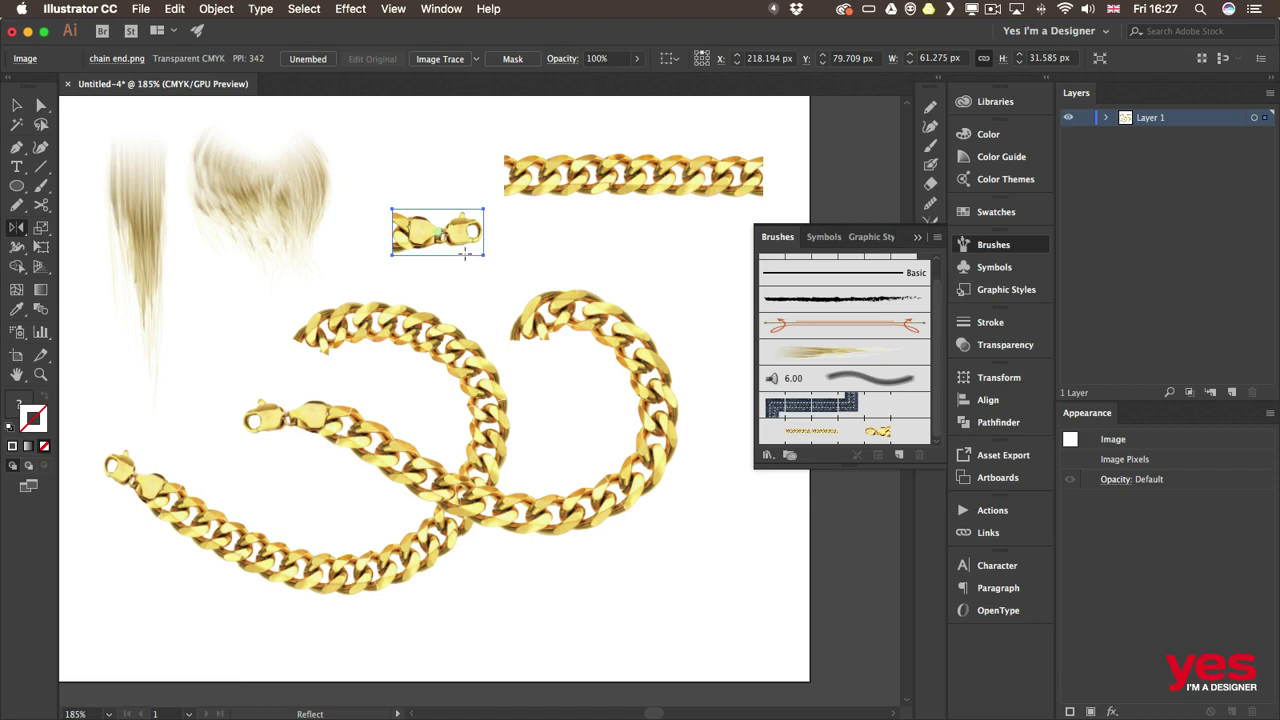
key("shift")
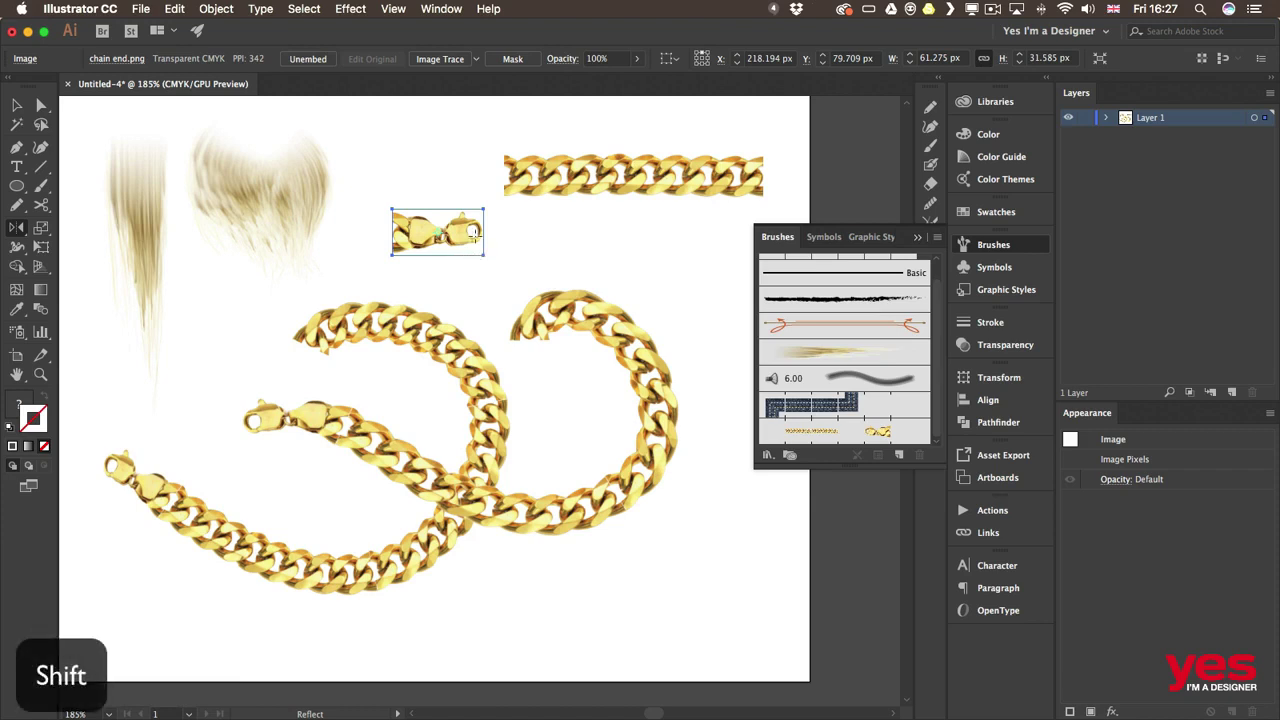
Add the reflected chain end image as the end tile of the chain Pattern Brush and apply the change to existing strokes
key("v")
mouse_move(440, 232)
left_mouse_down()
mouse_move(750, 340)
mouse_move(918, 433)
left_mouse_up()
key("alt")
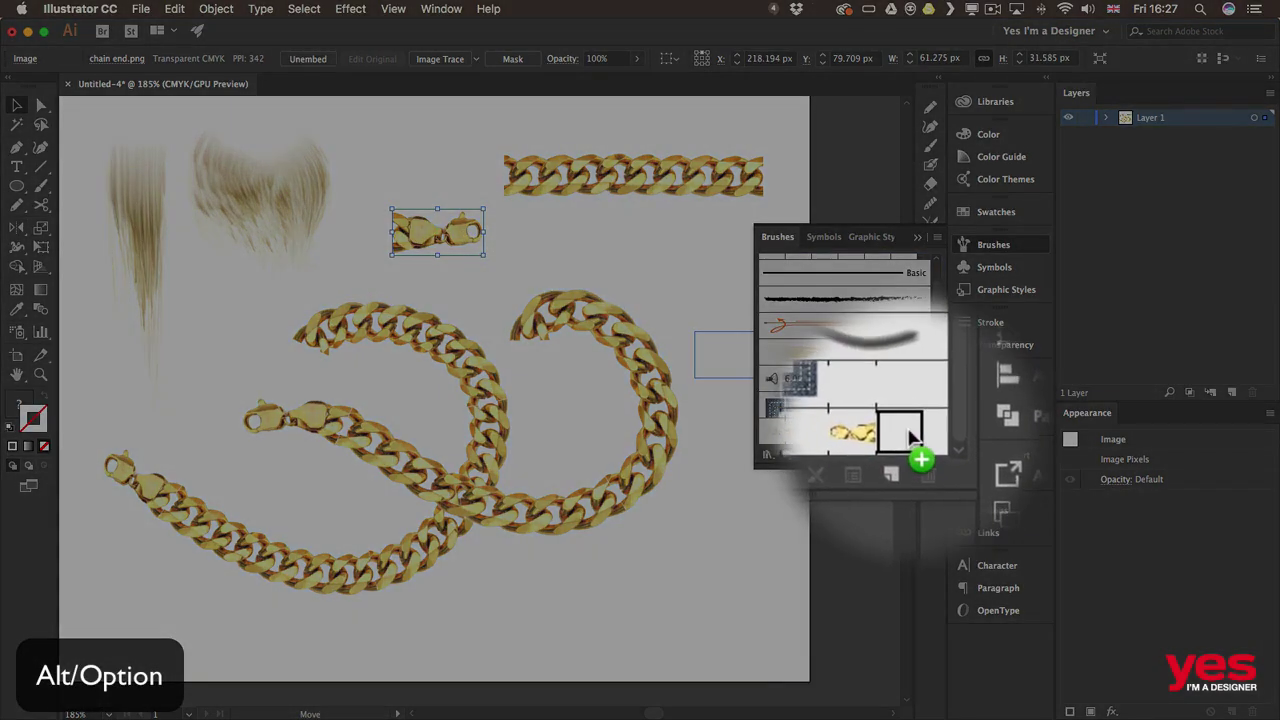
left_click_drag(918, 433, 915, 452)
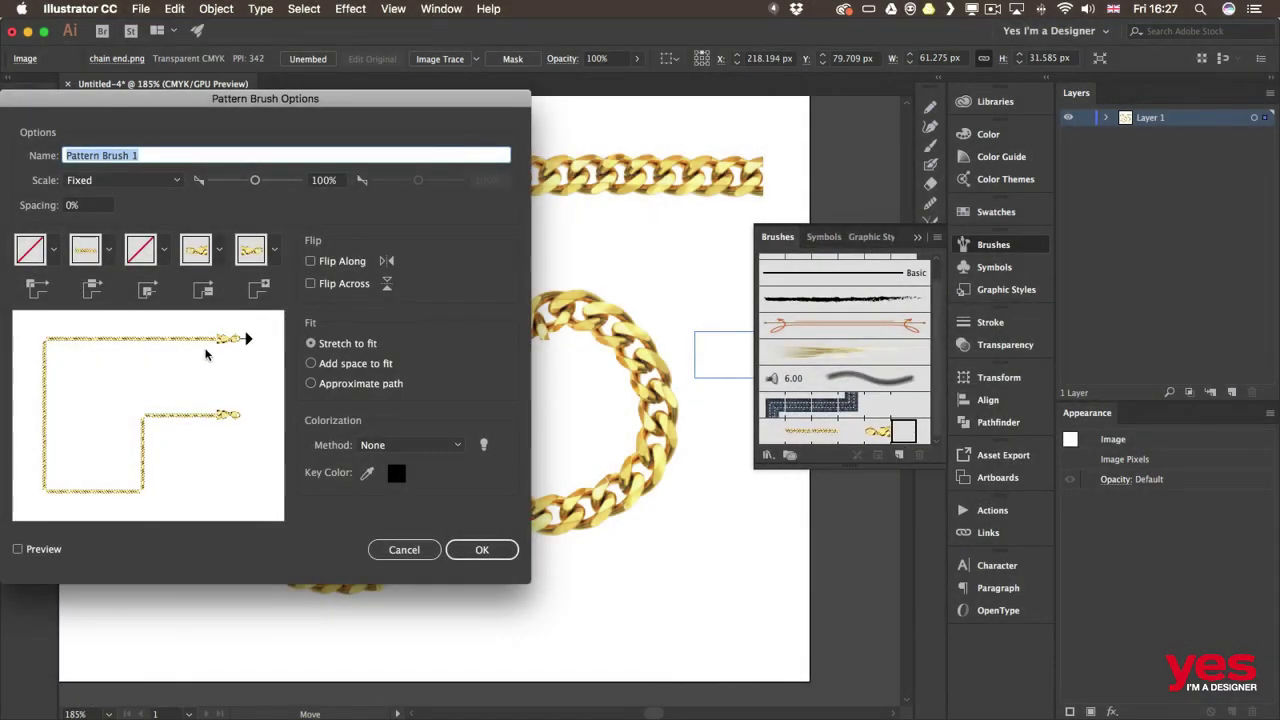
left_click(488, 556)
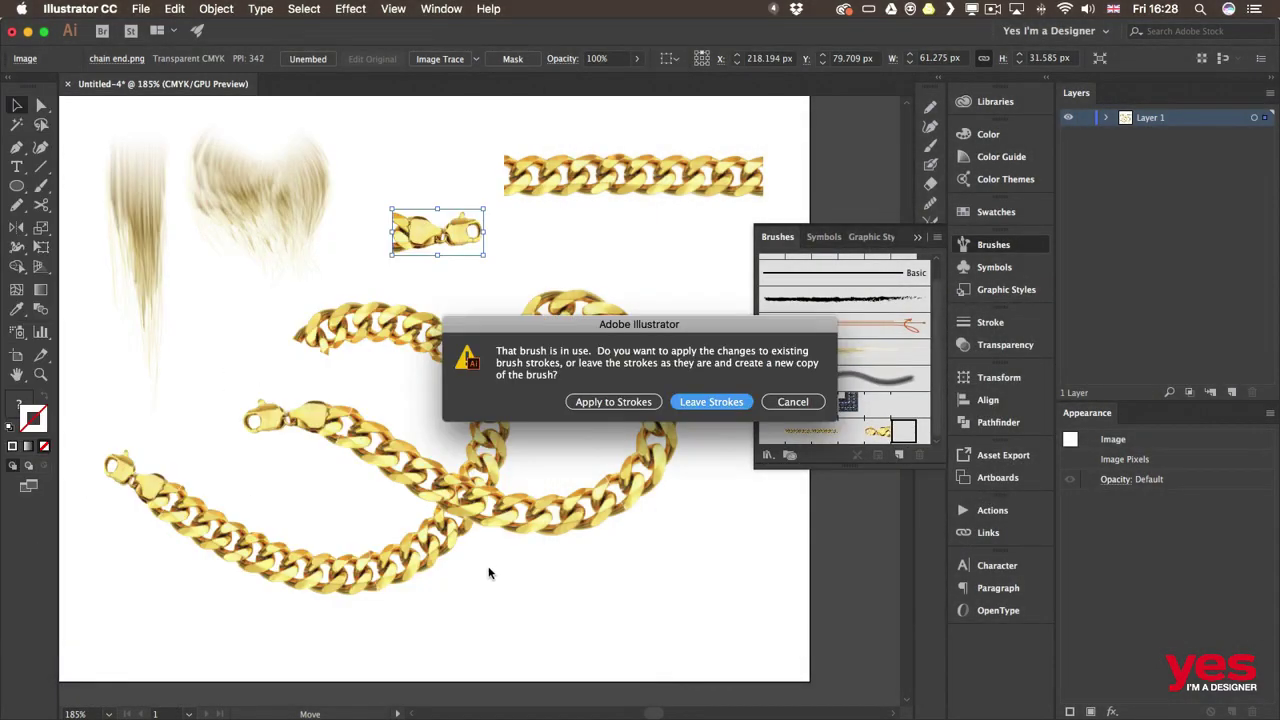
left_click(617, 402)
left_click(615, 436)
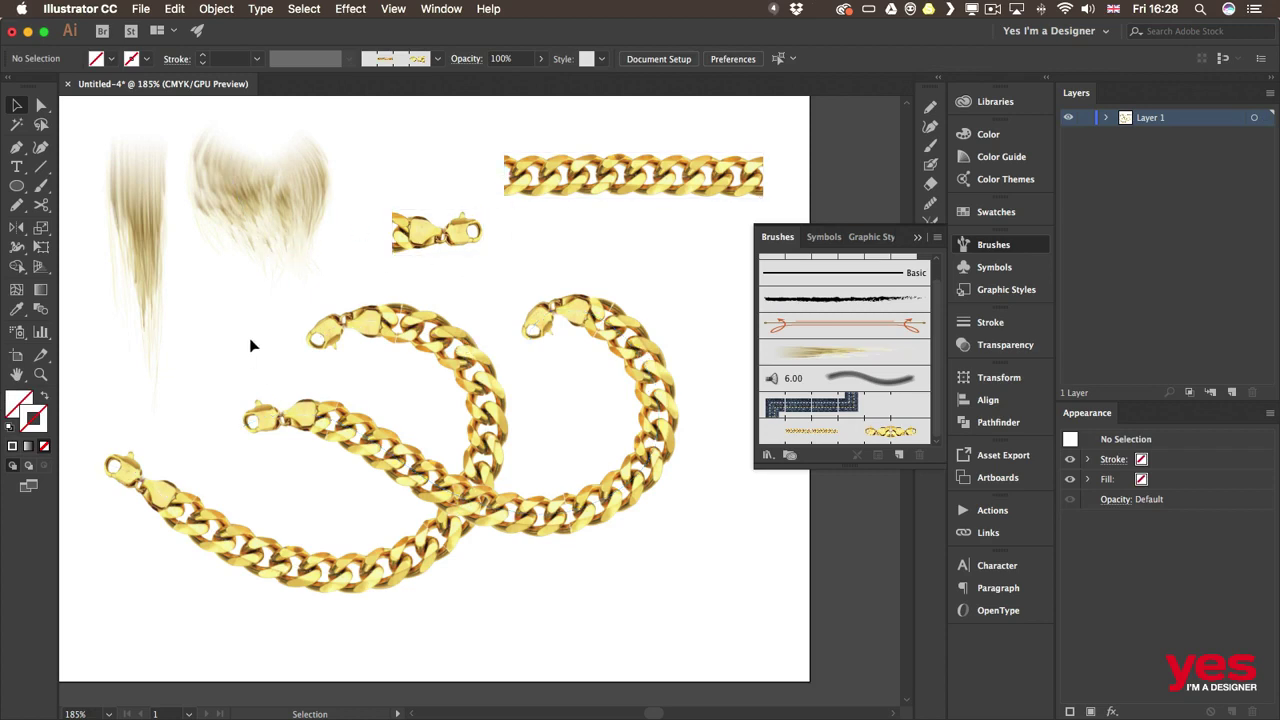
Move the chain end image back up beside the straight chain, nudge the chain upward, and delete both painted chain strokes
left_click_drag(434, 221, 440, 164)
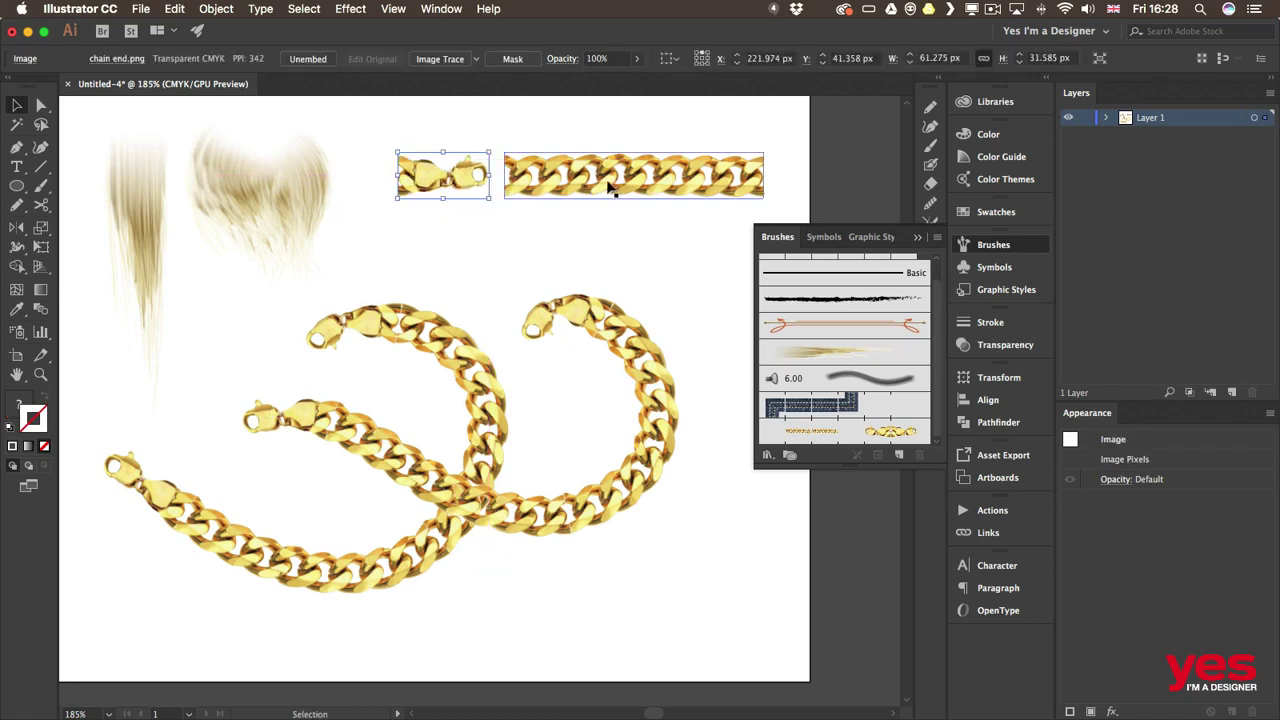
left_click_drag(611, 186, 611, 170)
mouse_move(428, 271)
left_mouse_down()
mouse_move(657, 457)
mouse_move(674, 590)
left_mouse_up()
key("Delete")
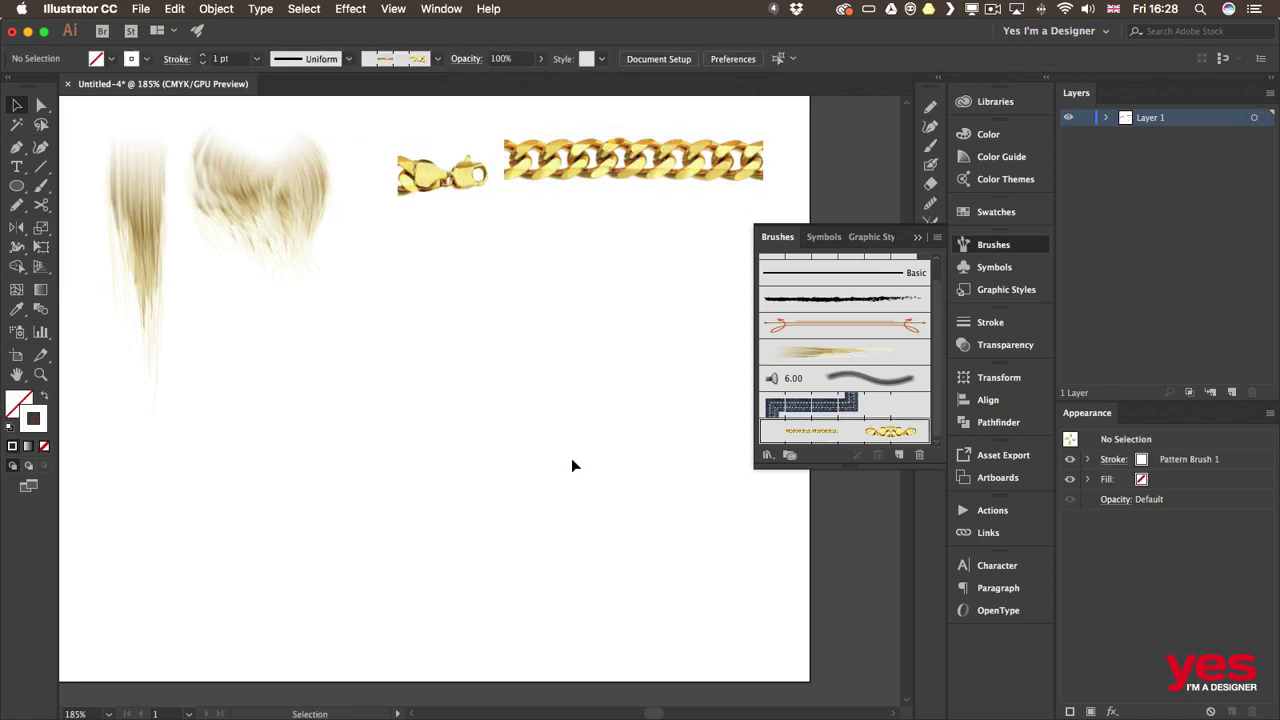
Paint a large looping chain stroke, and set the chain Pattern Brush's scale to 64%, applying the change to existing strokes
key("b")
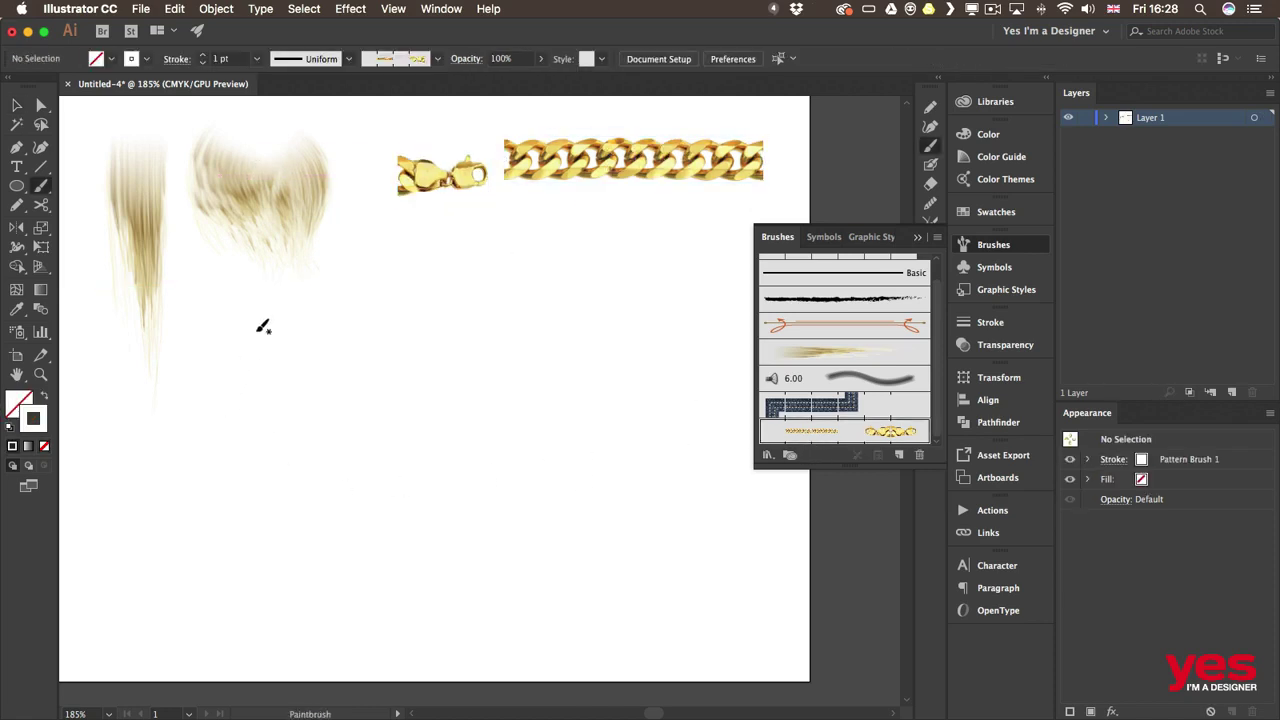
mouse_move(272, 306)
left_mouse_down()
mouse_move(234, 344)
mouse_move(212, 457)
mouse_move(418, 481)
mouse_move(535, 341)
mouse_move(373, 393)
mouse_move(376, 559)
mouse_move(620, 544)
left_mouse_up()
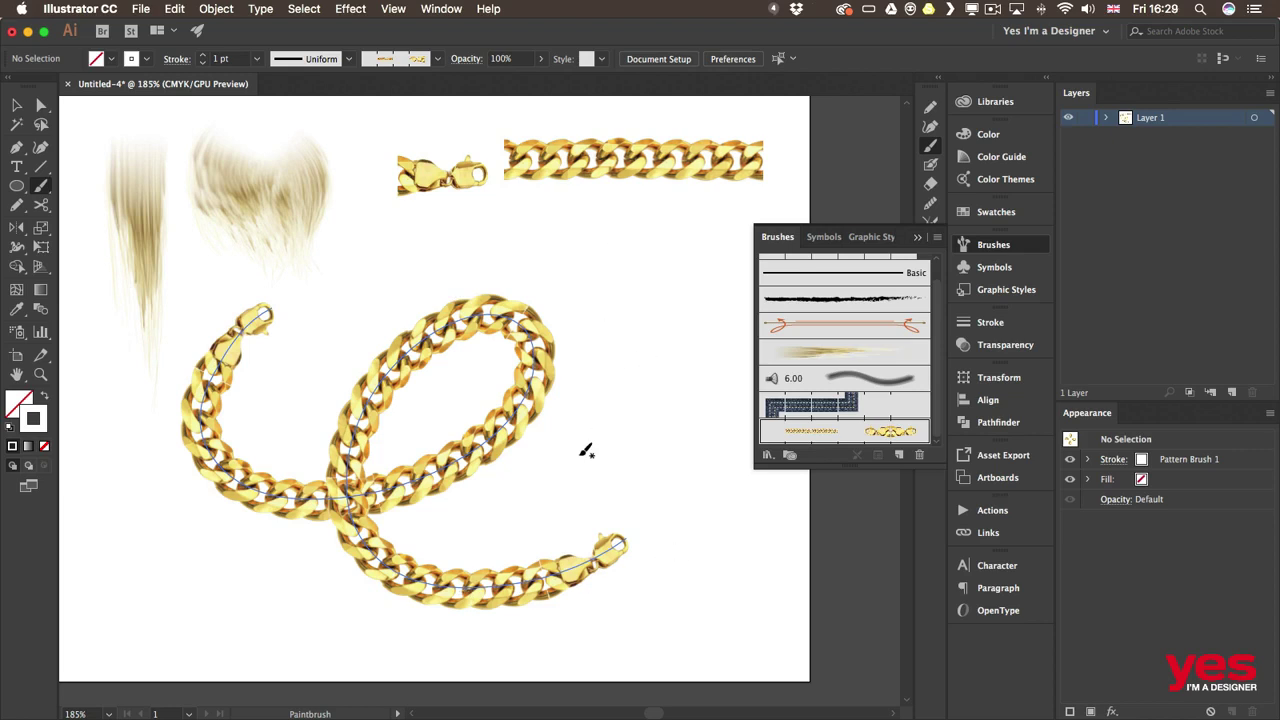
double_click(850, 433)
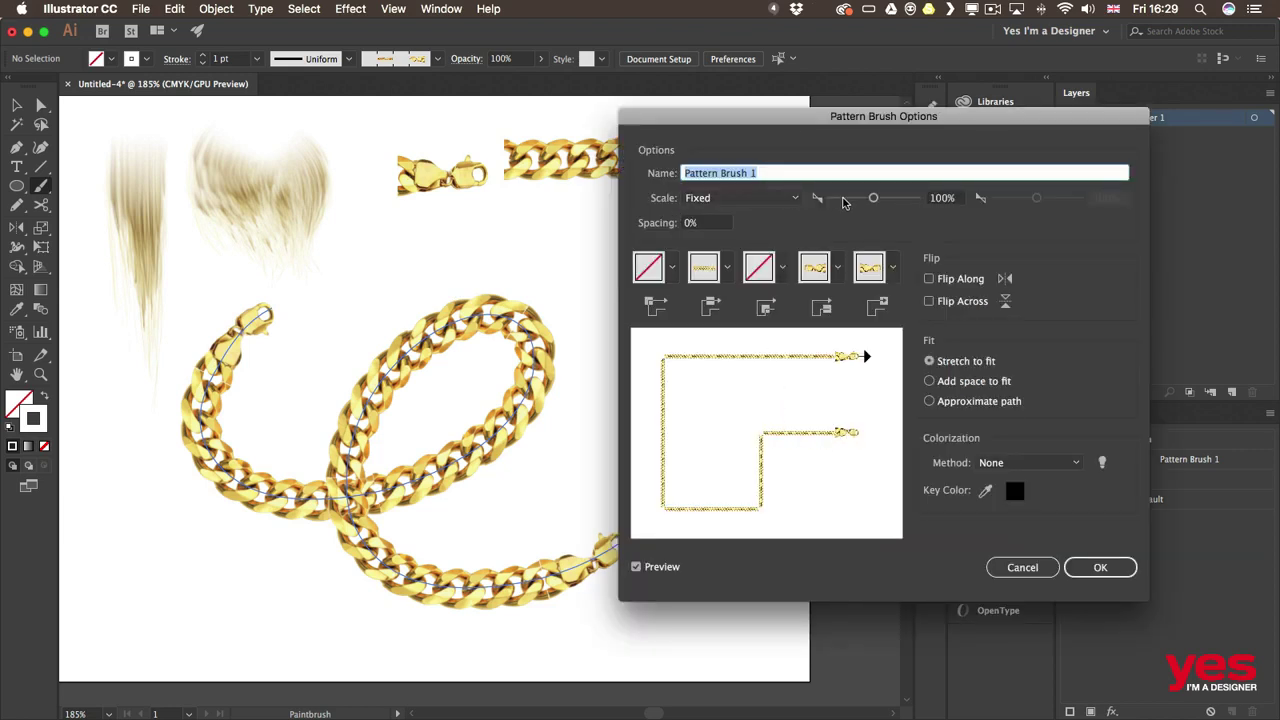
left_click_drag(878, 199, 857, 199)
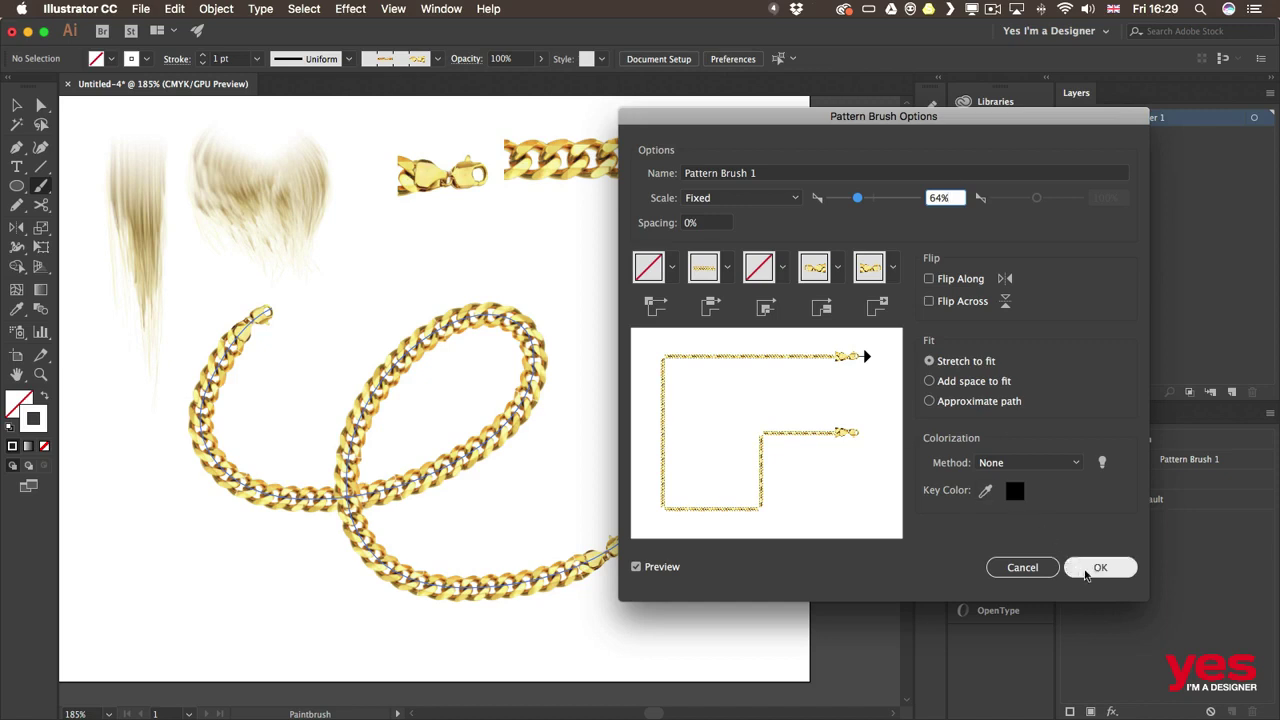
left_click(1100, 570)
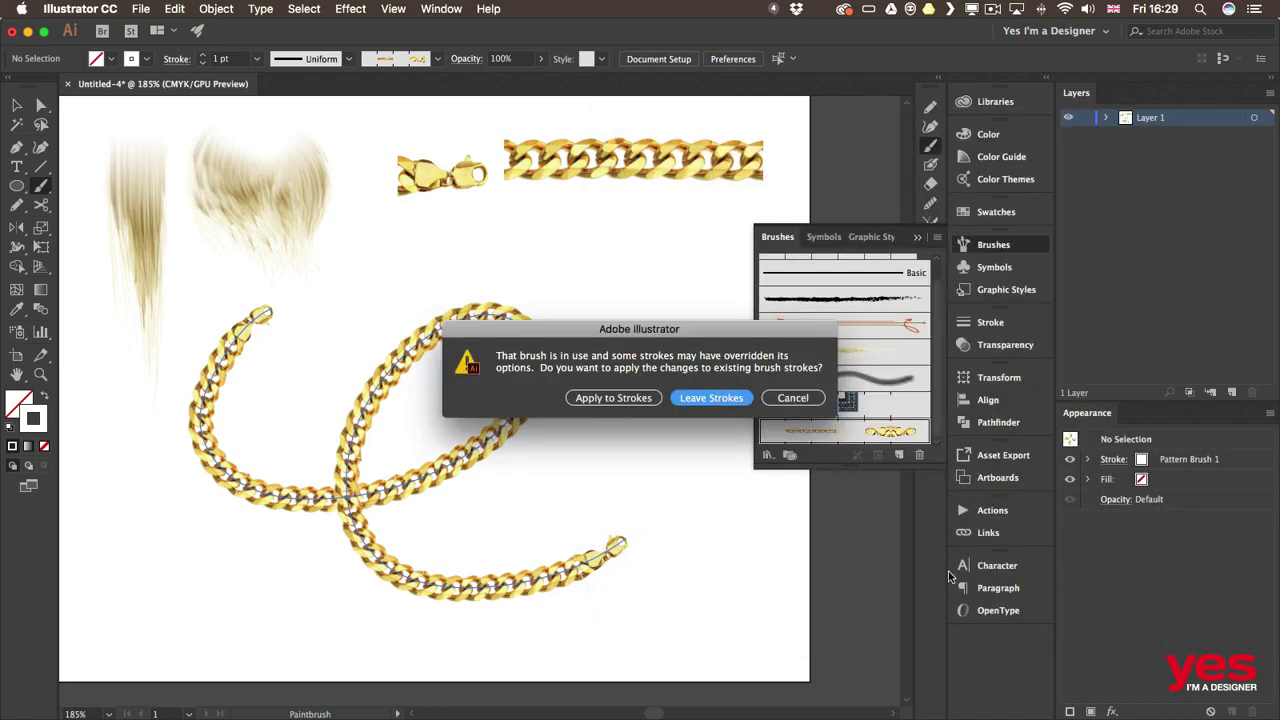
left_click(618, 398)
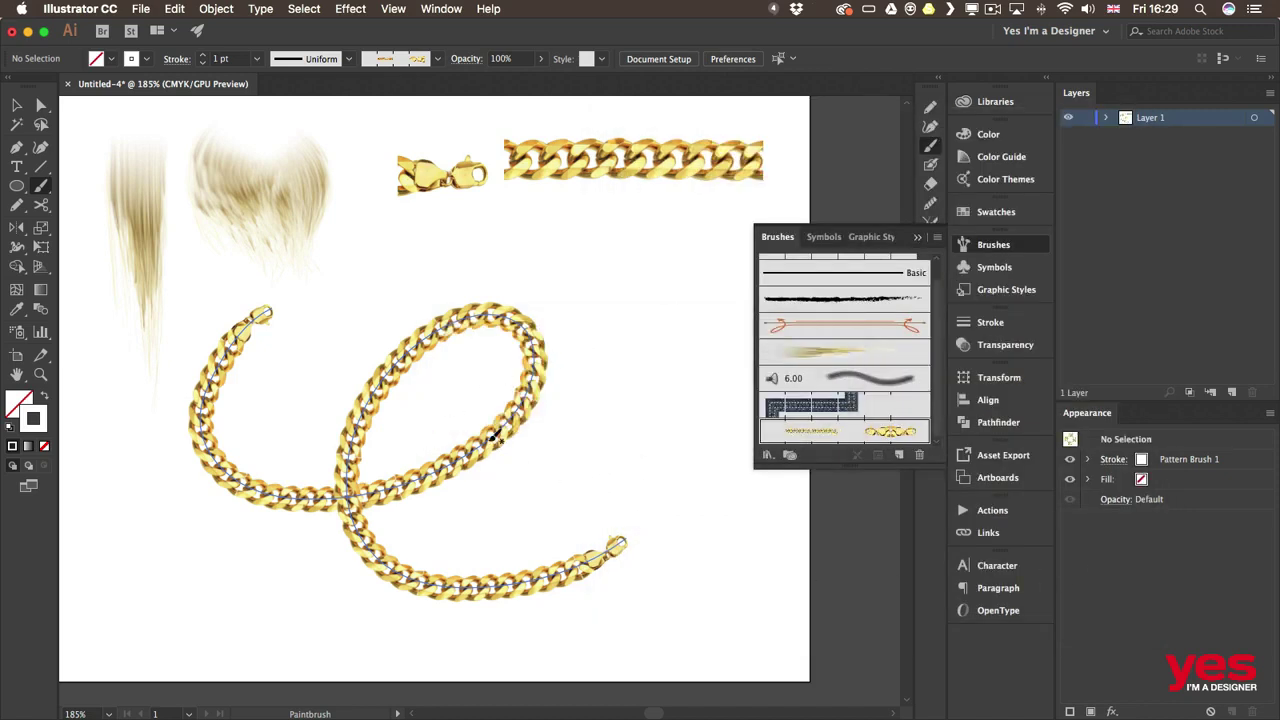
Delete the large looping chain stroke from the artboard
key("v")
left_click(470, 445)
key("Delete")
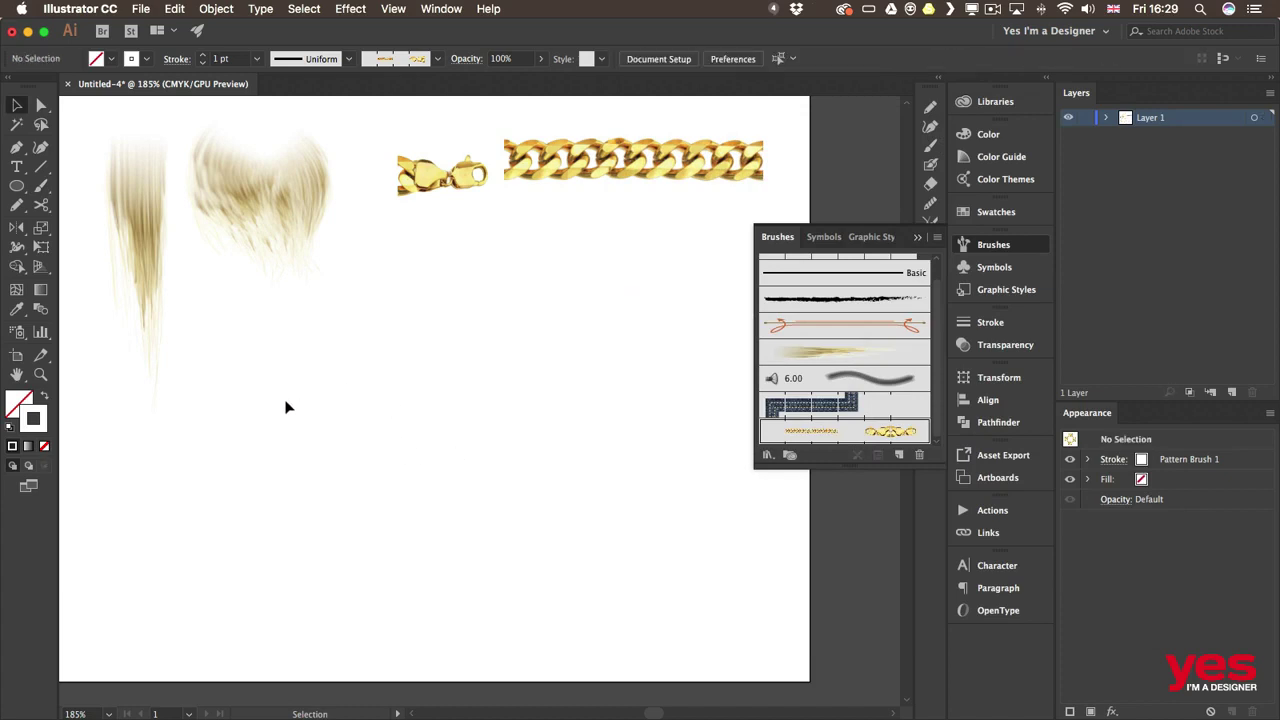
Paint a long wavy chain stroke across the middle of the artboard and a row of four chain loops below it
key("b")
mouse_move(143, 462)
left_mouse_down()
mouse_move(246, 391)
mouse_move(371, 496)
mouse_move(578, 306)
mouse_move(607, 444)
mouse_move(730, 408)
left_mouse_up()
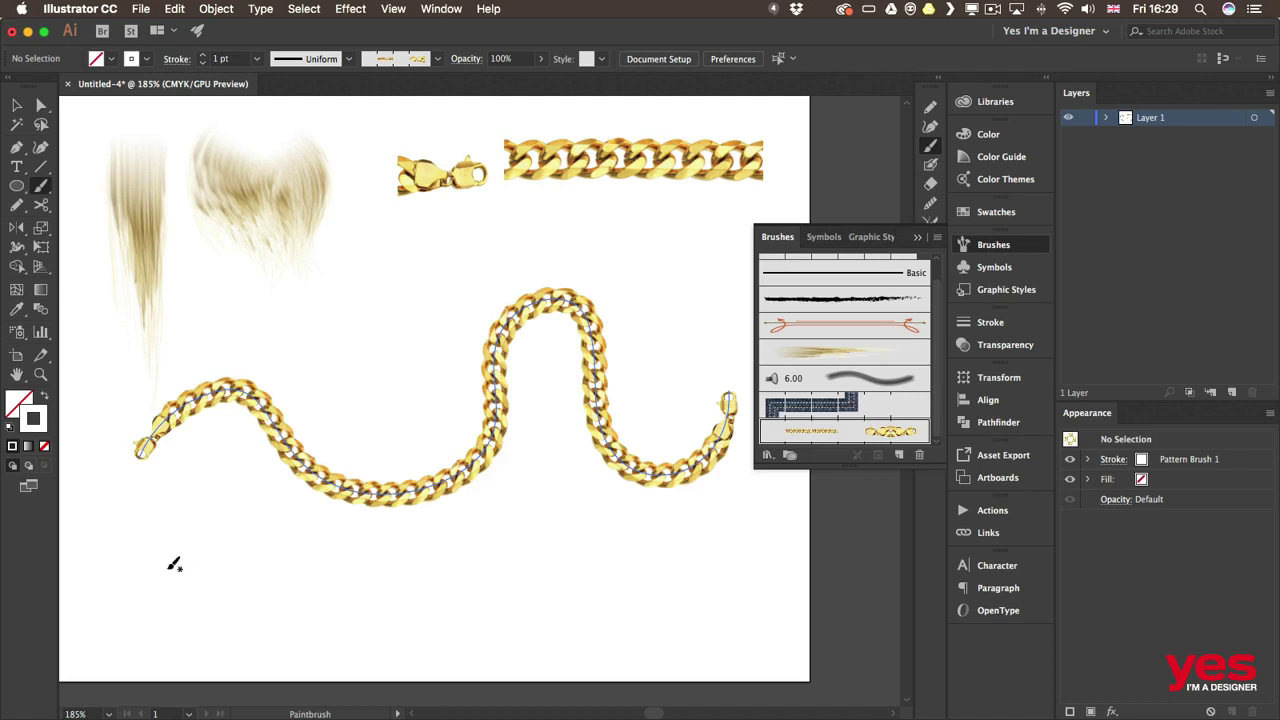
mouse_move(120, 583)
left_mouse_down()
mouse_move(166, 503)
mouse_move(355, 548)
mouse_move(535, 633)
left_mouse_up()
key("v")
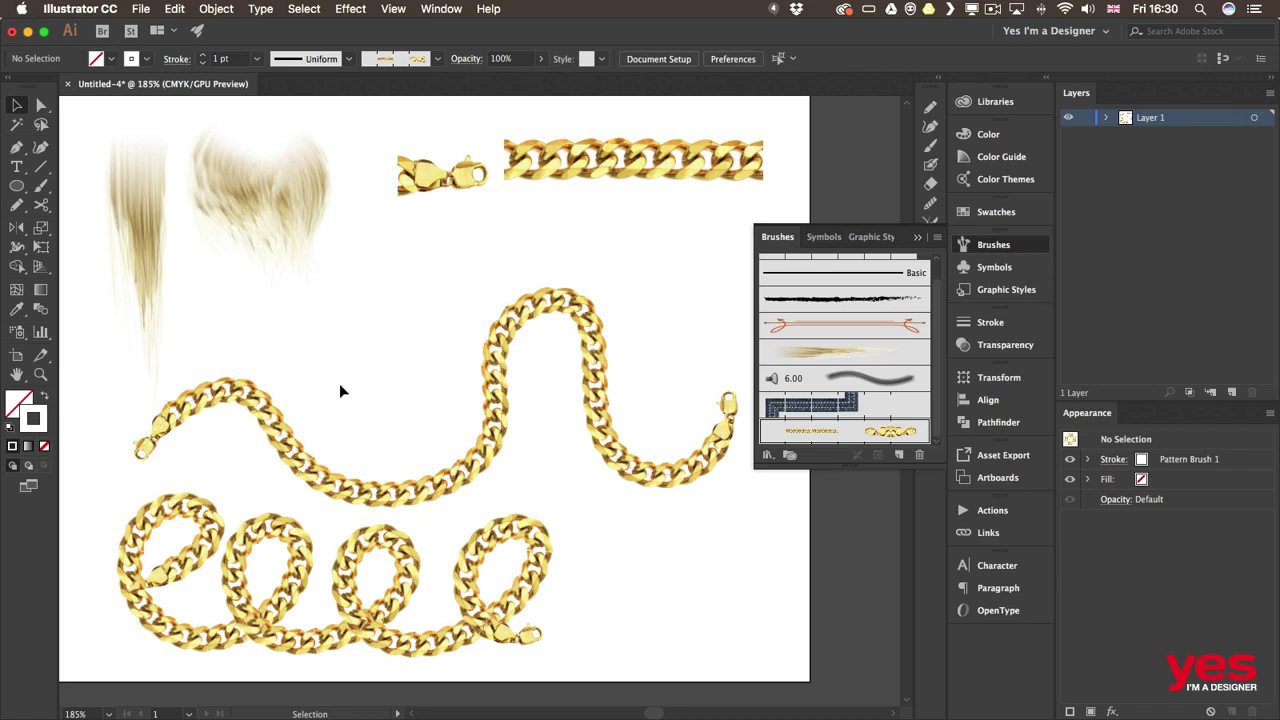
Draw a circle about 140 px in diameter above the wavy chain and apply the chain Pattern Brush to its outline
key("l")
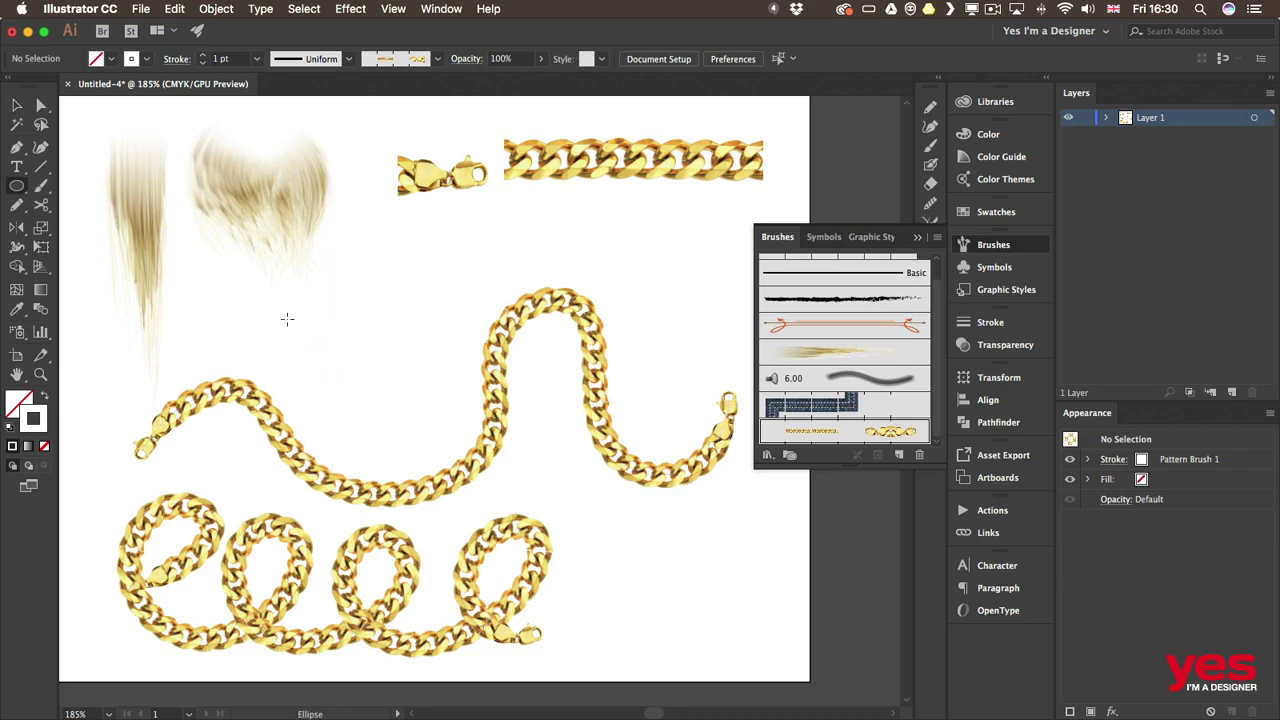
left_click_drag(255, 220, 465, 468)
key("v")
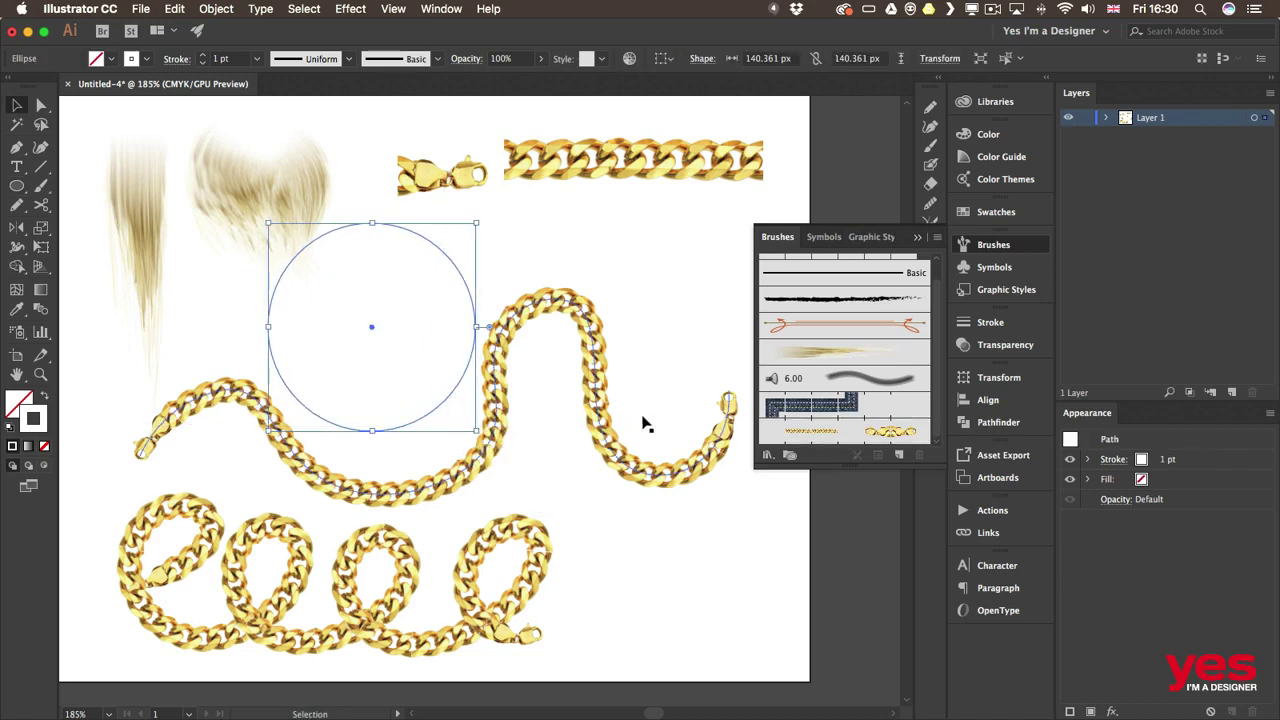
left_click(885, 434)
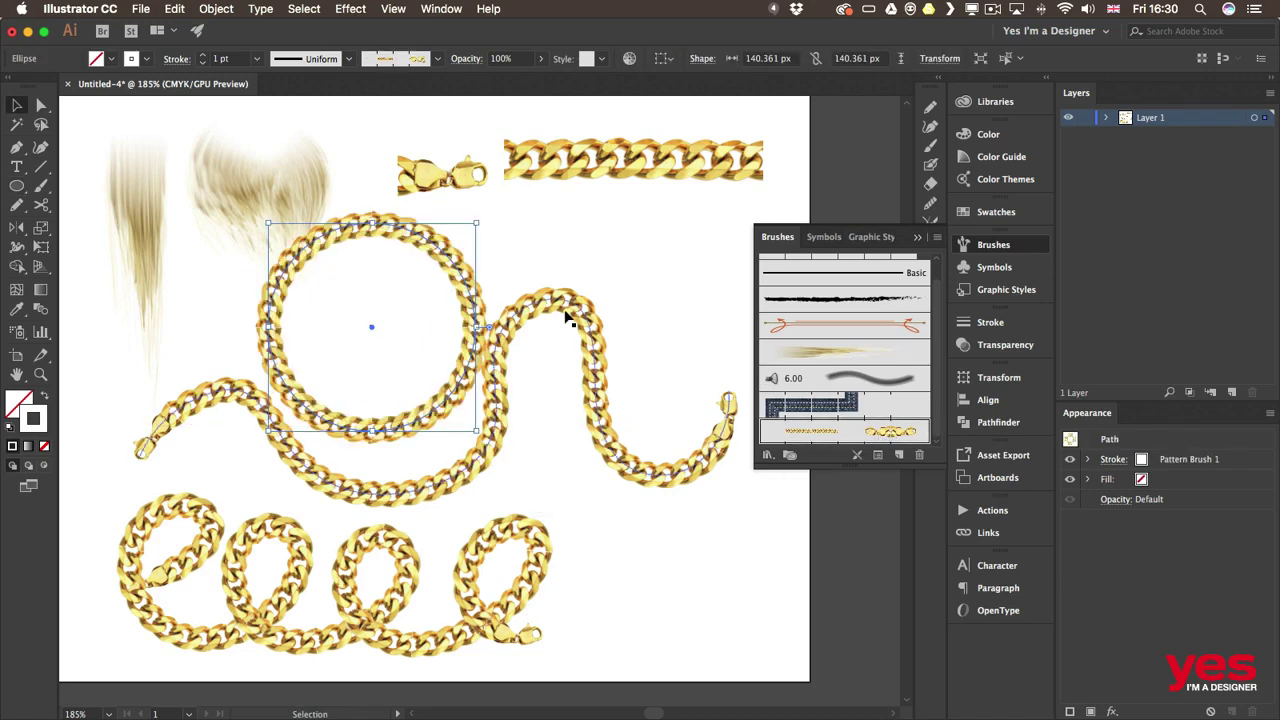
Move the wavy chain stroke down clear of the chain circle and delete the row of chain loops
left_click(571, 253)
left_click_drag(555, 322, 574, 404)
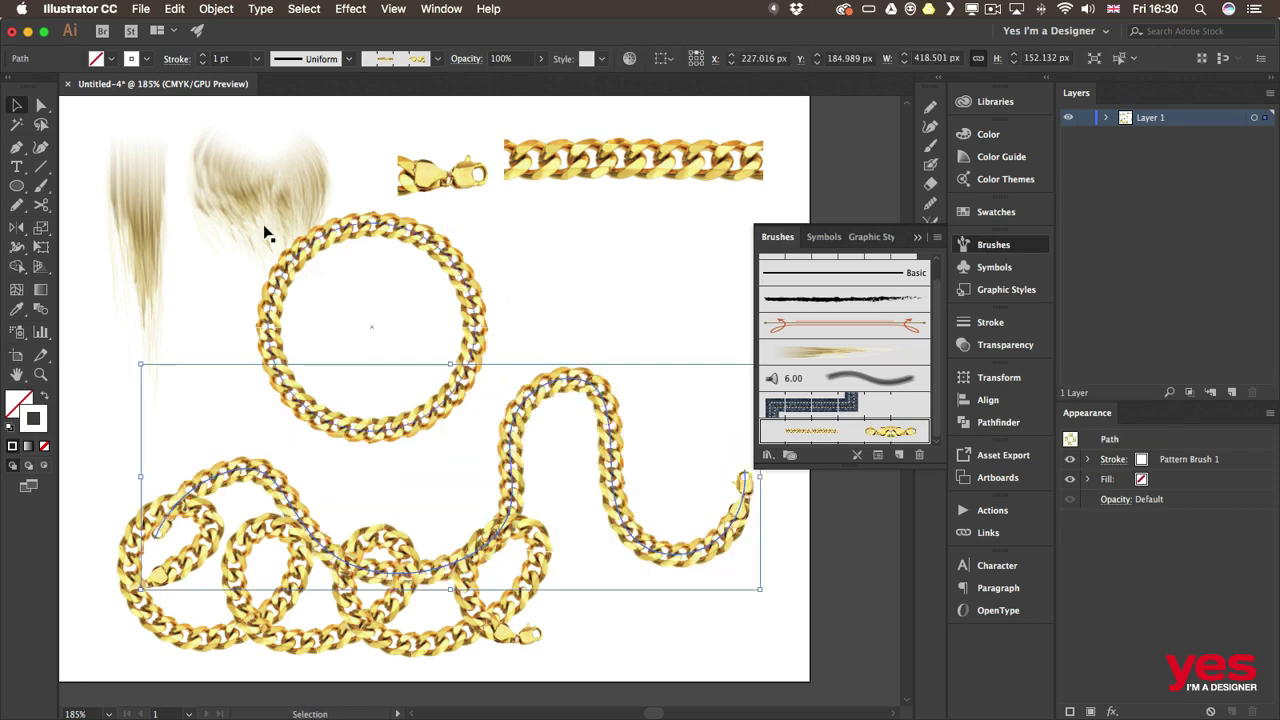
left_click(613, 310)
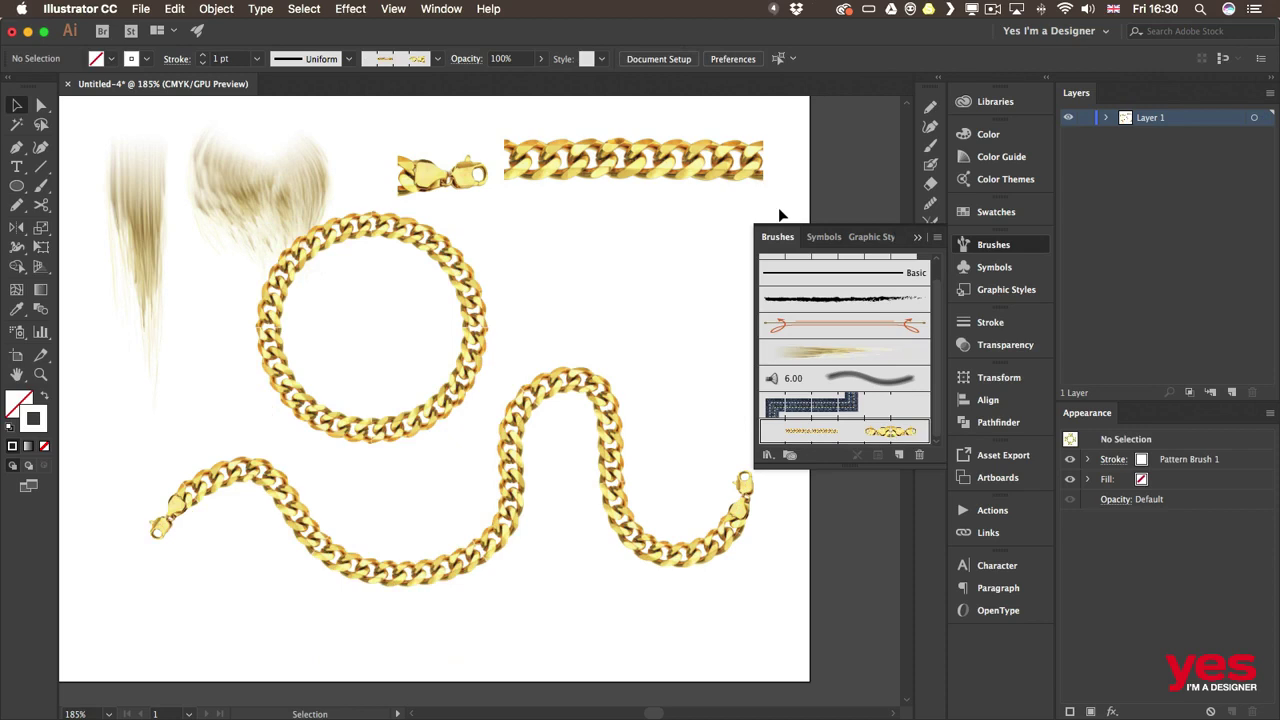
scroll(500, 223, "left", 8)
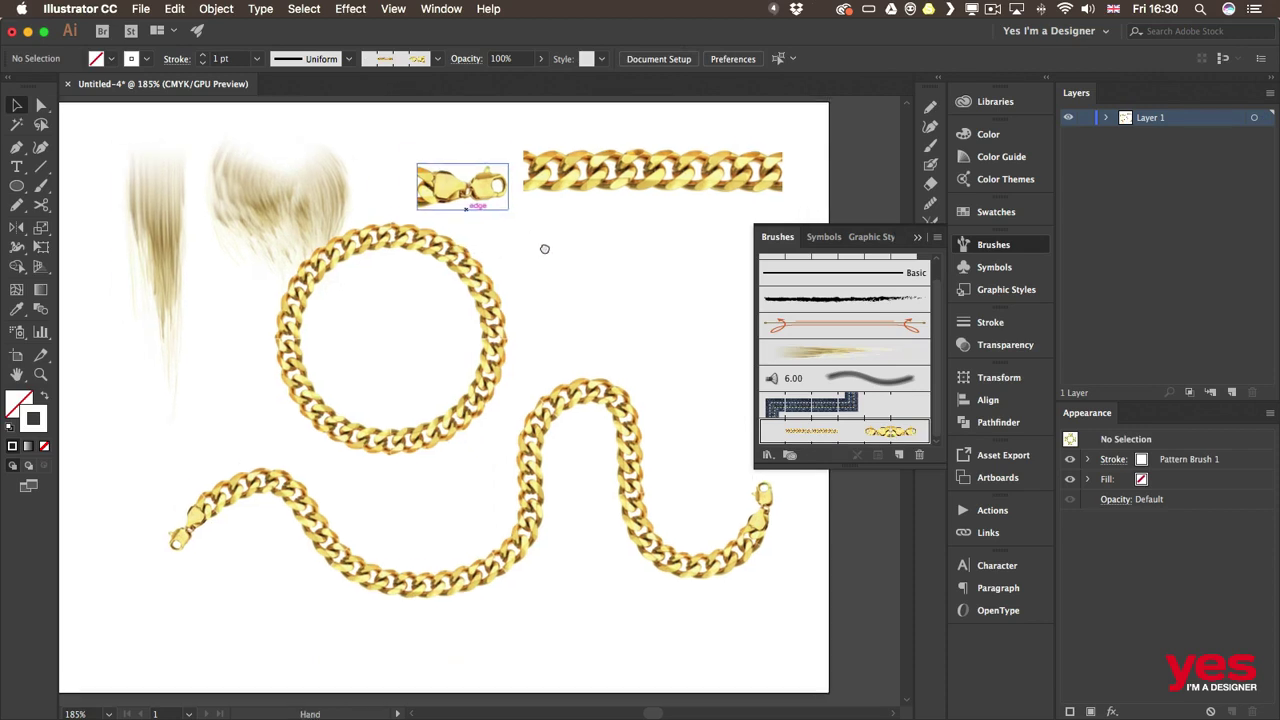